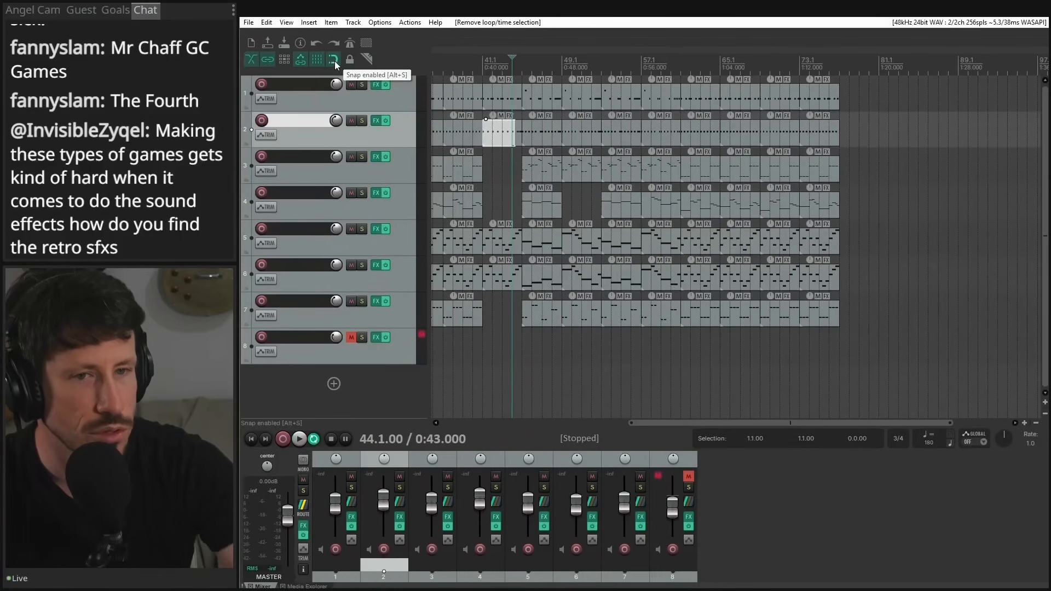
Play the existing song from the start, stop it, and view the Soraboy plugin on track 1.
click(498, 192)
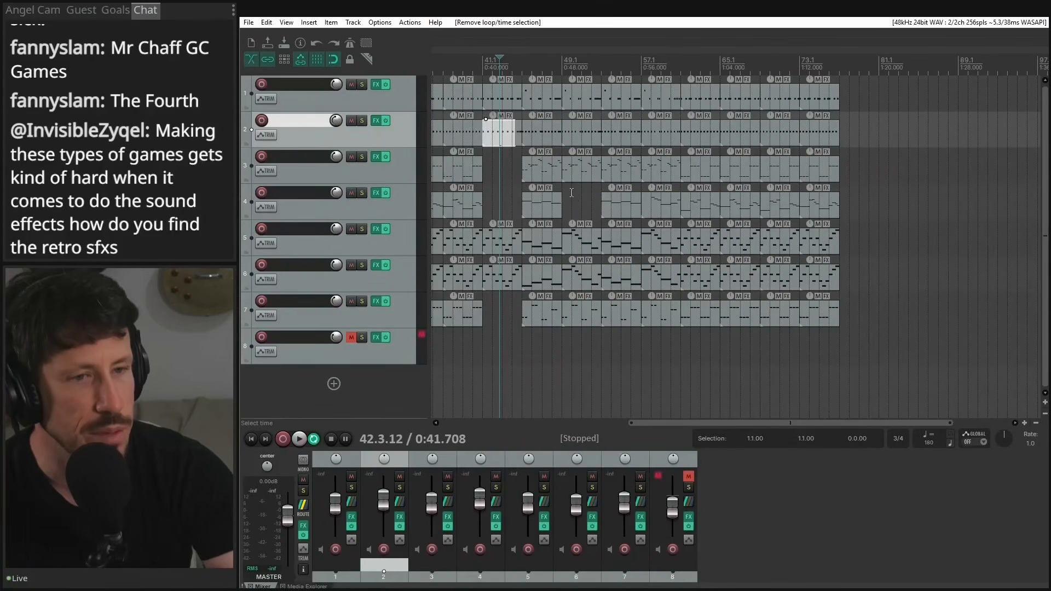
drag(794, 424, 608, 425)
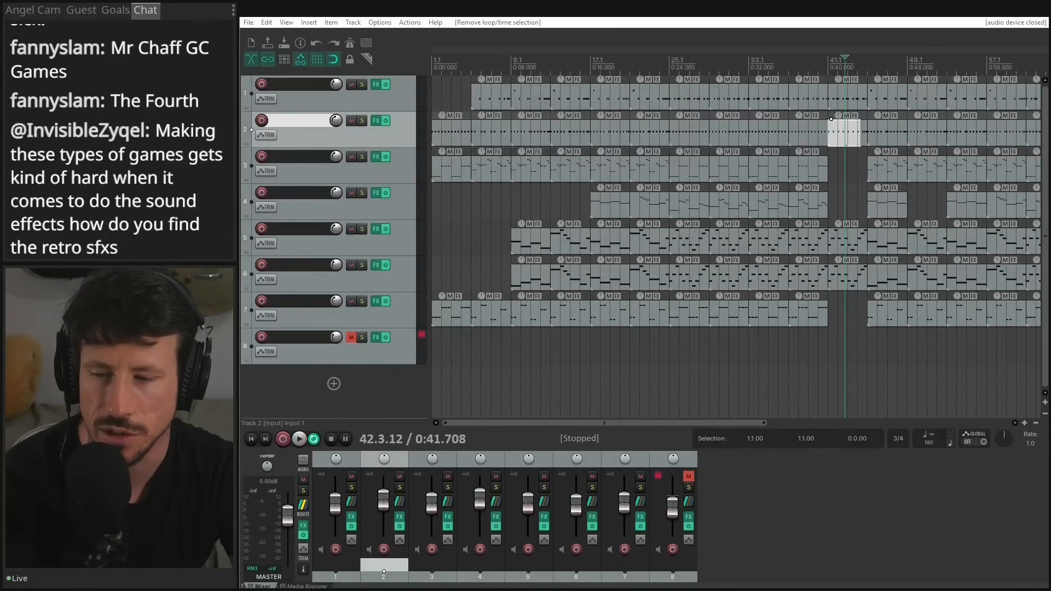
key(Home)
key(space)
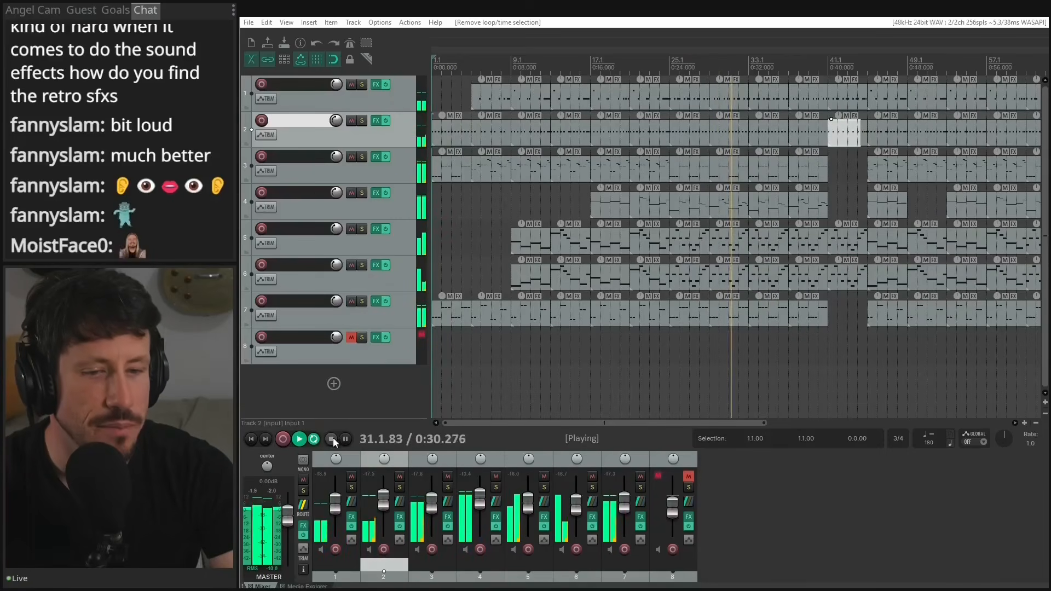
key(space)
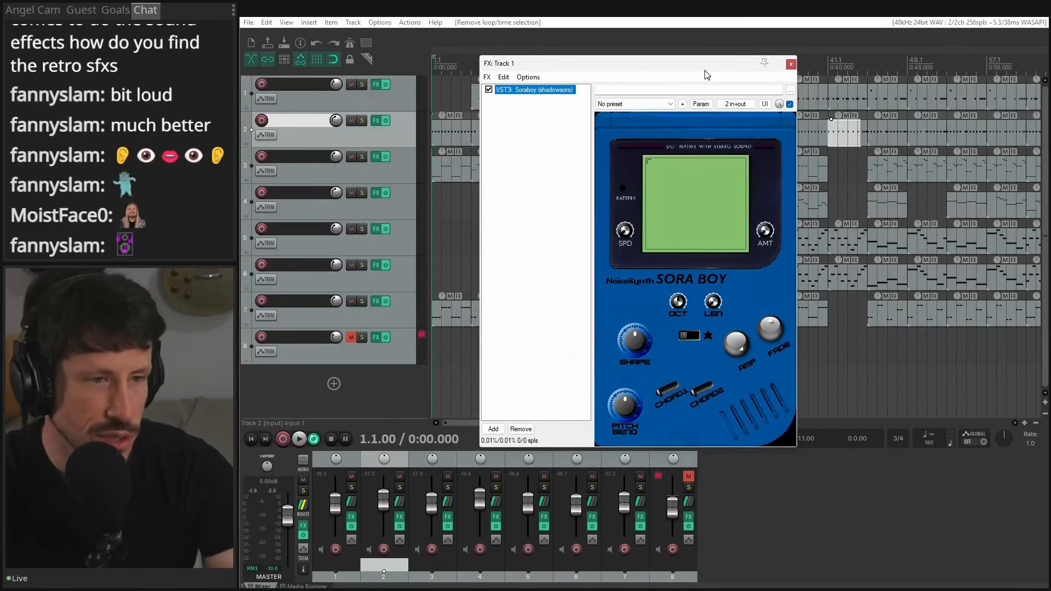
drag(705, 75, 647, 105)
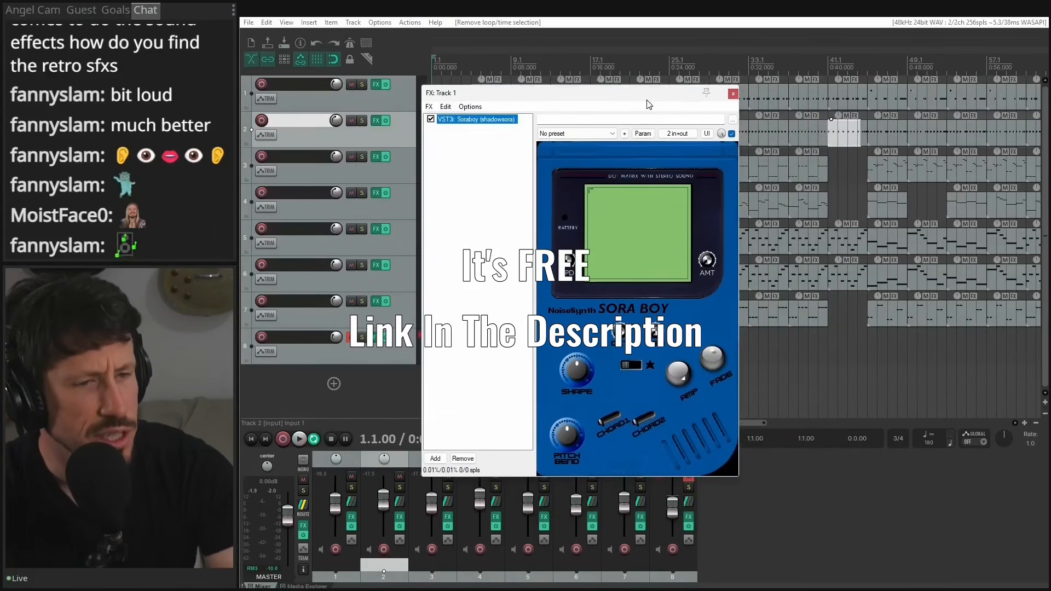
click(733, 94)
Start a new project, saving The Mystery.rpp before it closes.
click(249, 22)
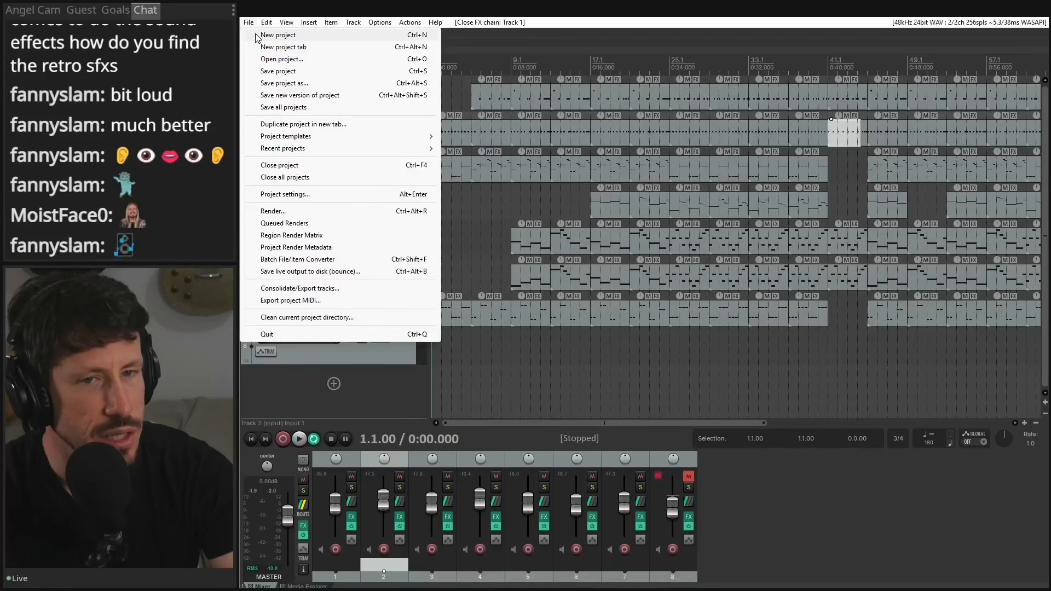
click(257, 35)
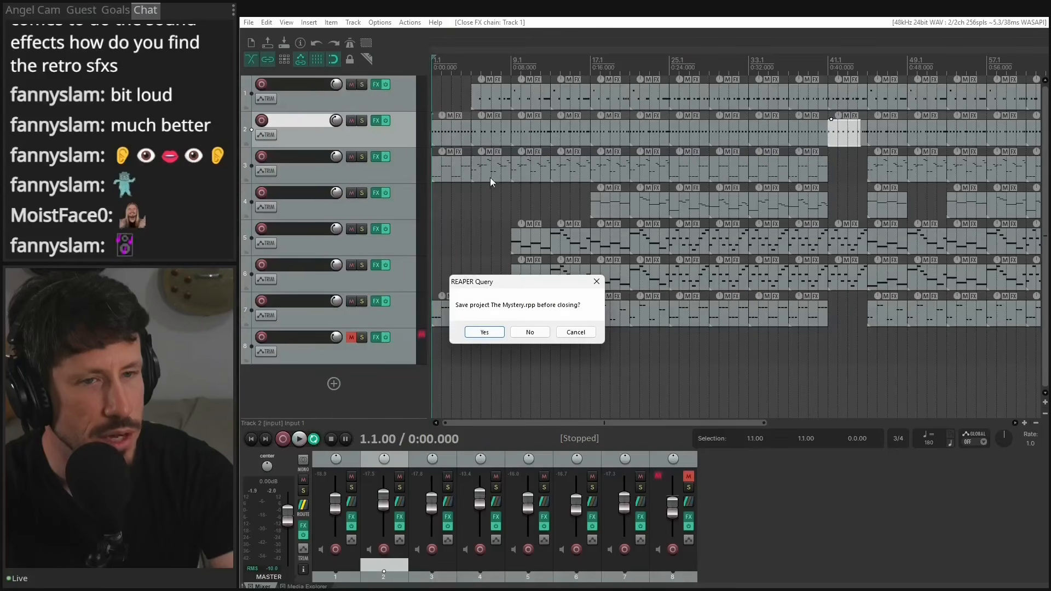
click(489, 336)
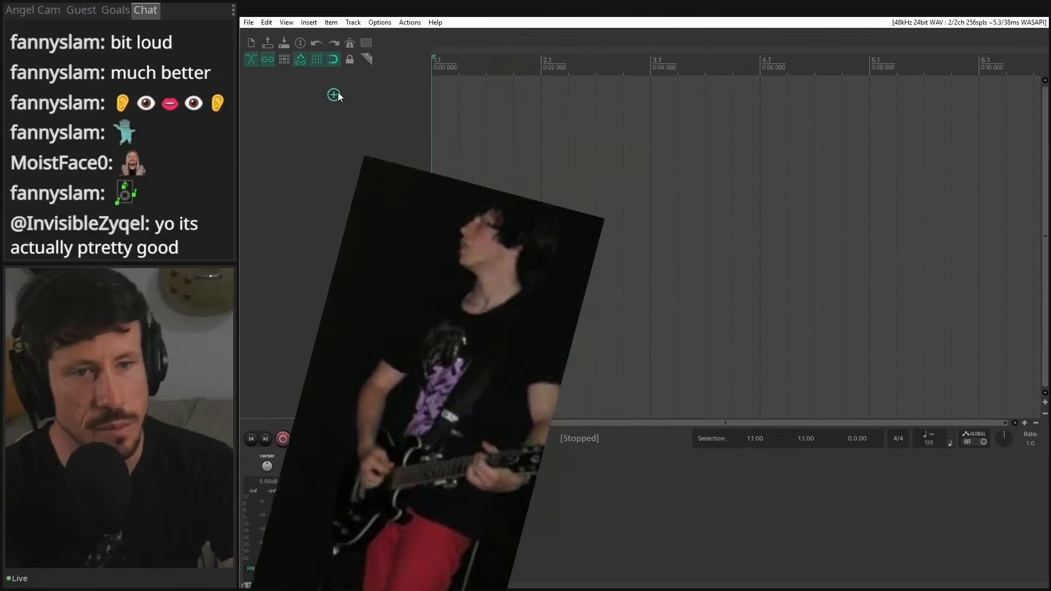
Add a new track and load the Soraboy (shadowsora) PulseSynth instrument plugin on it.
click(334, 94)
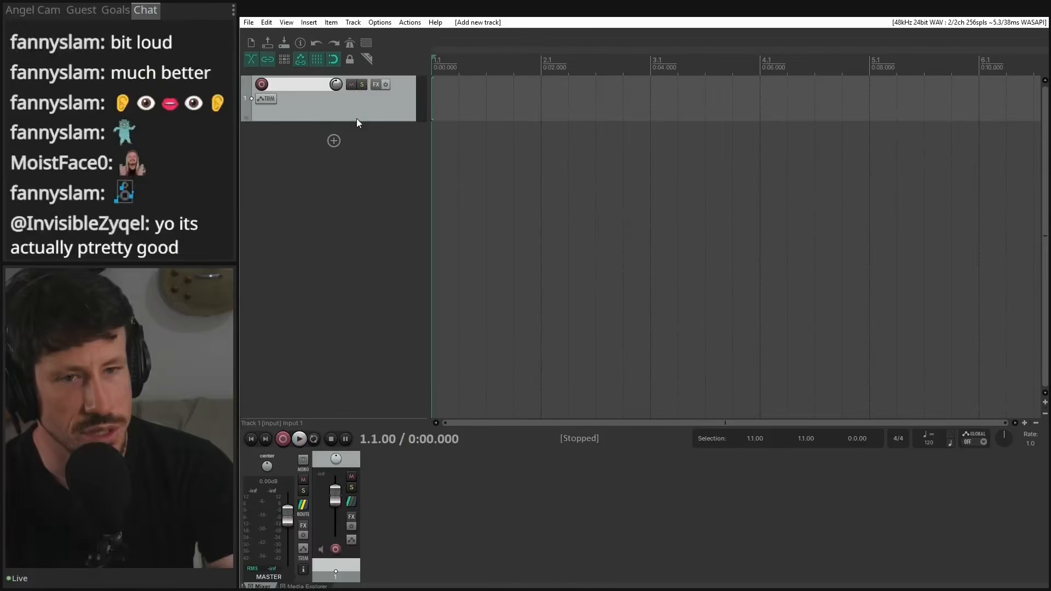
click(377, 85)
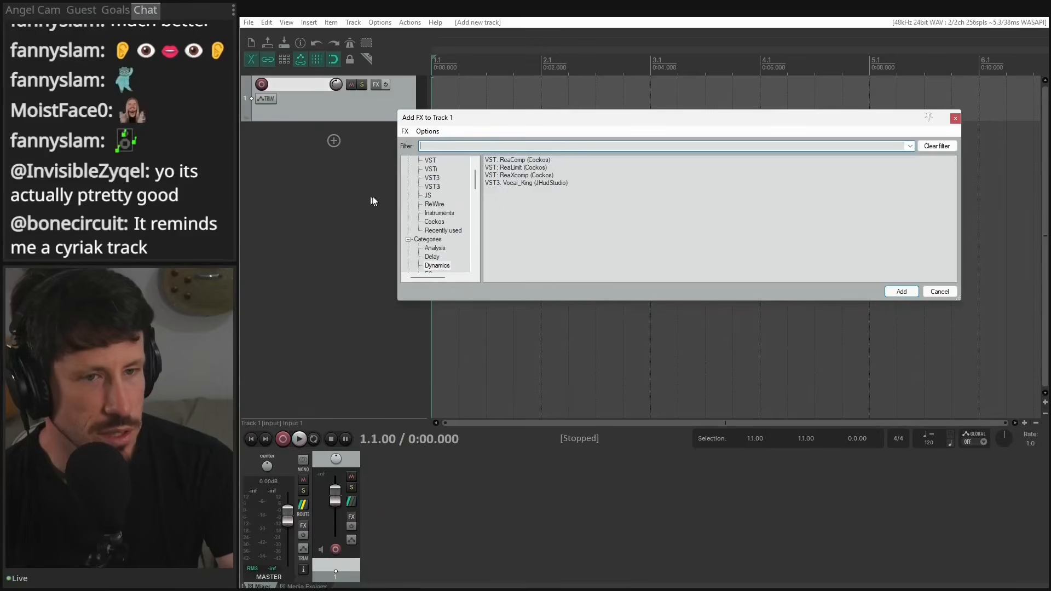
scroll(436, 248, up, 1)
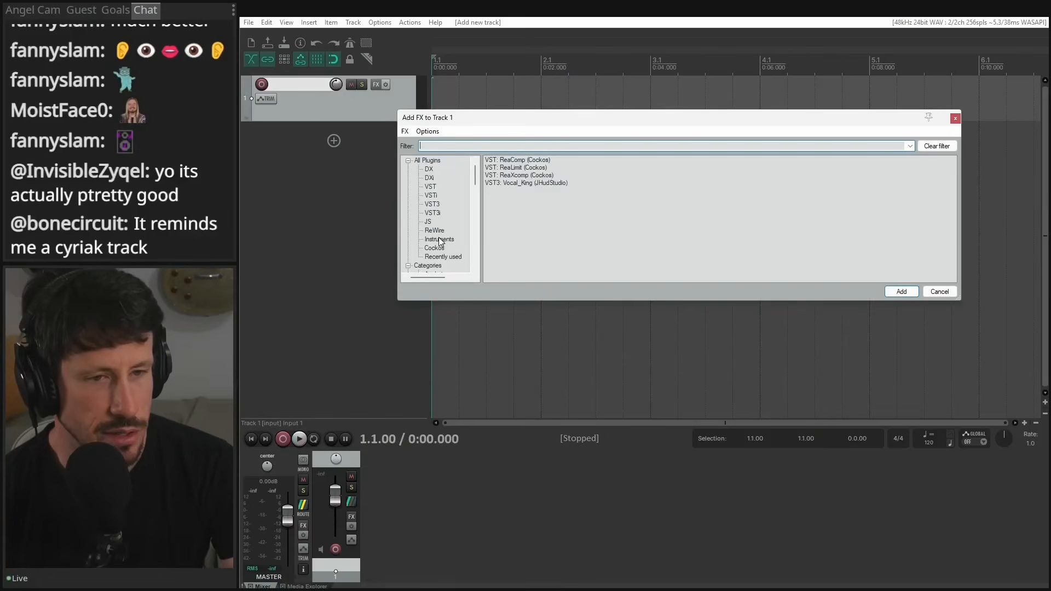
scroll(440, 244, down, 1)
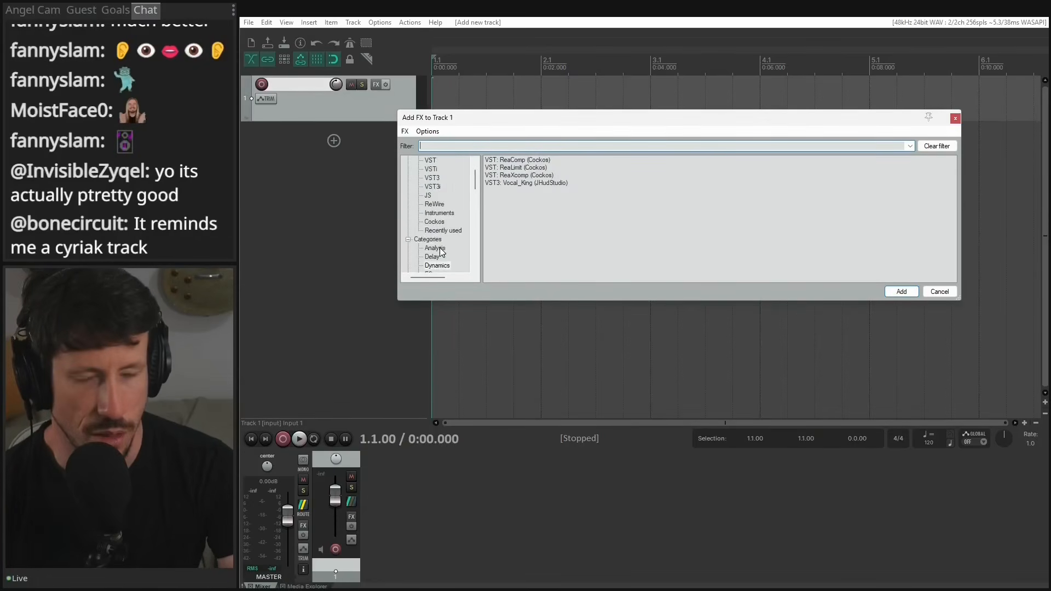
scroll(442, 248, down, 3)
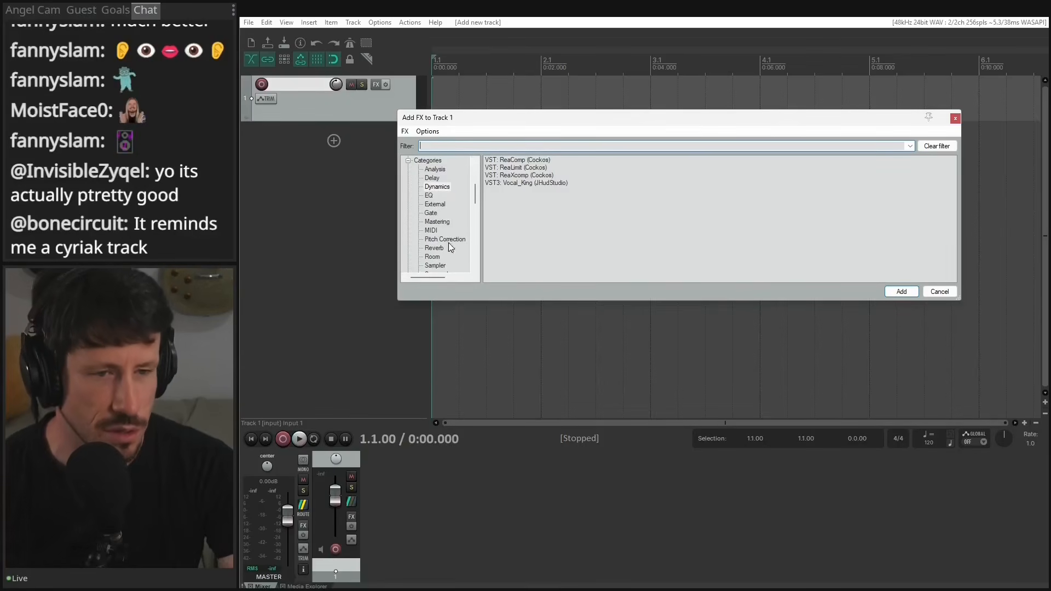
scroll(451, 220, up, 4)
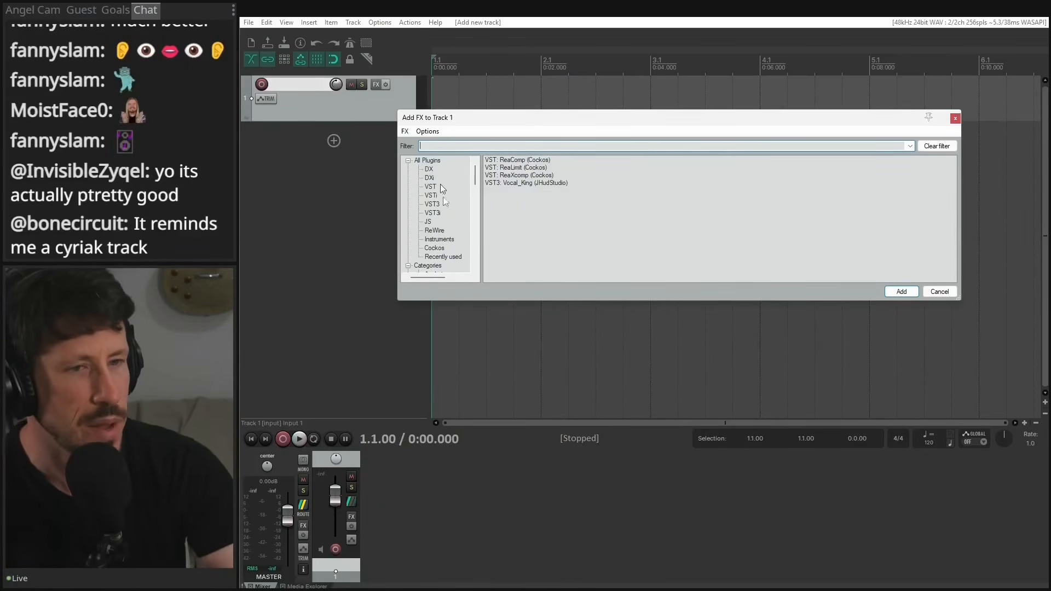
click(442, 240)
double_click(684, 190)
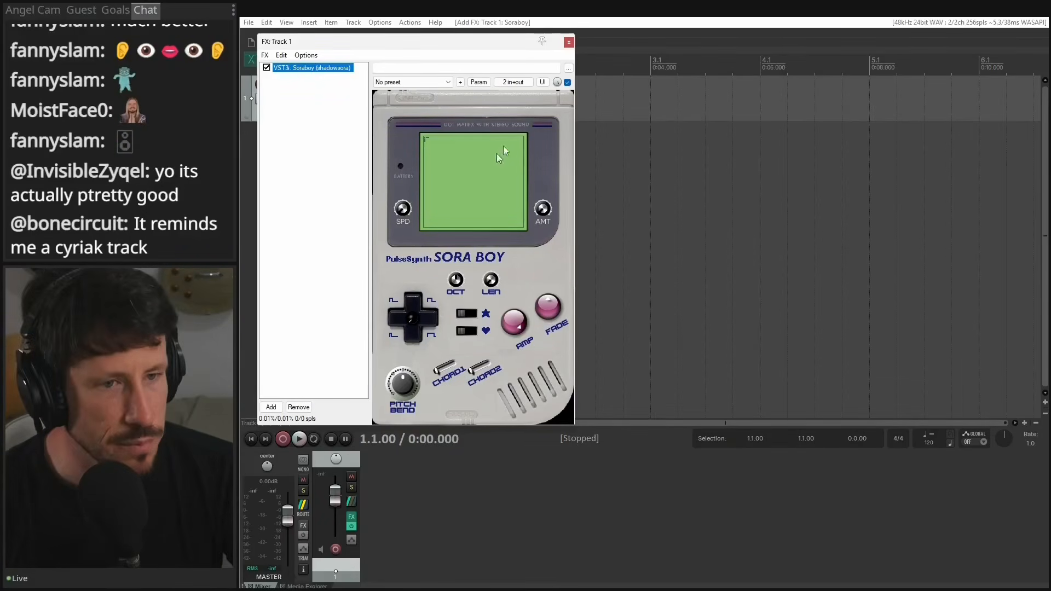
click(569, 43)
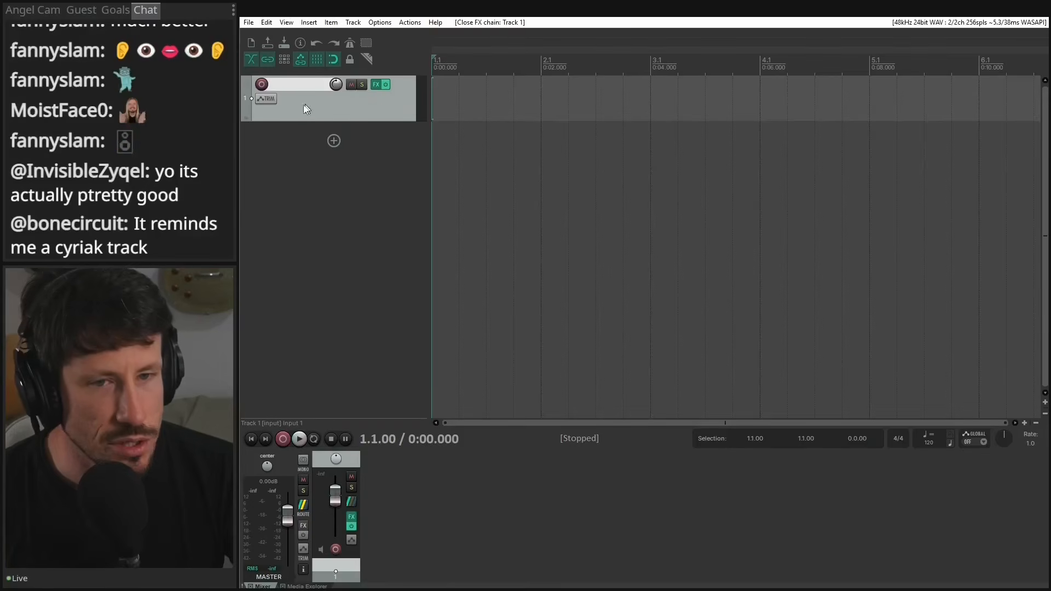
Arm track 1 for recording and set its input to the Launchkey Mini MIDI device on all channels.
click(262, 85)
click(341, 99)
mouse_move(383, 132)
click(479, 148)
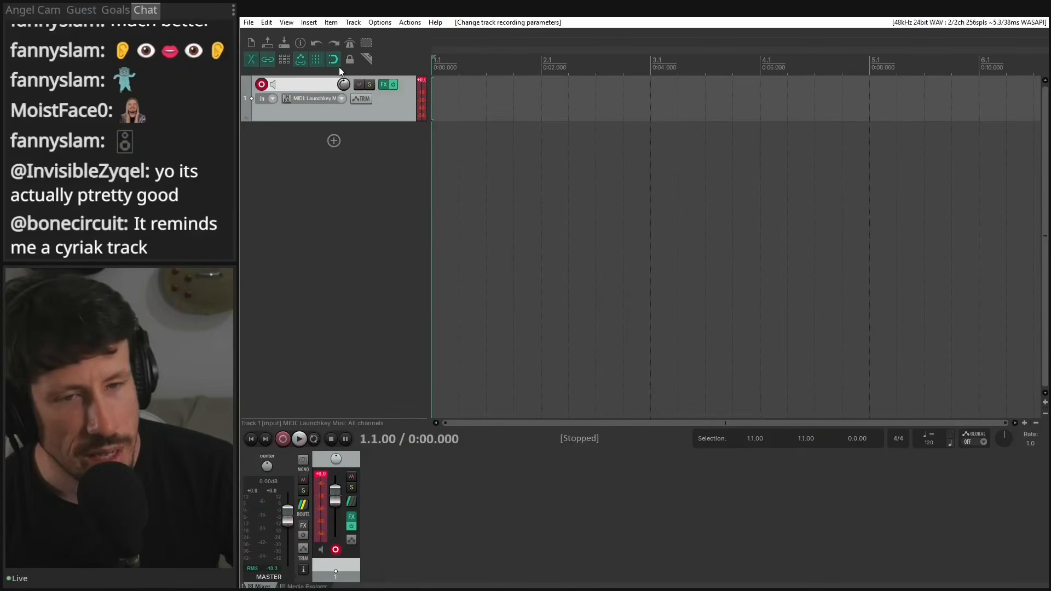
Open track 1's Soraboy plugin, try out its sound, and close its window.
click(384, 84)
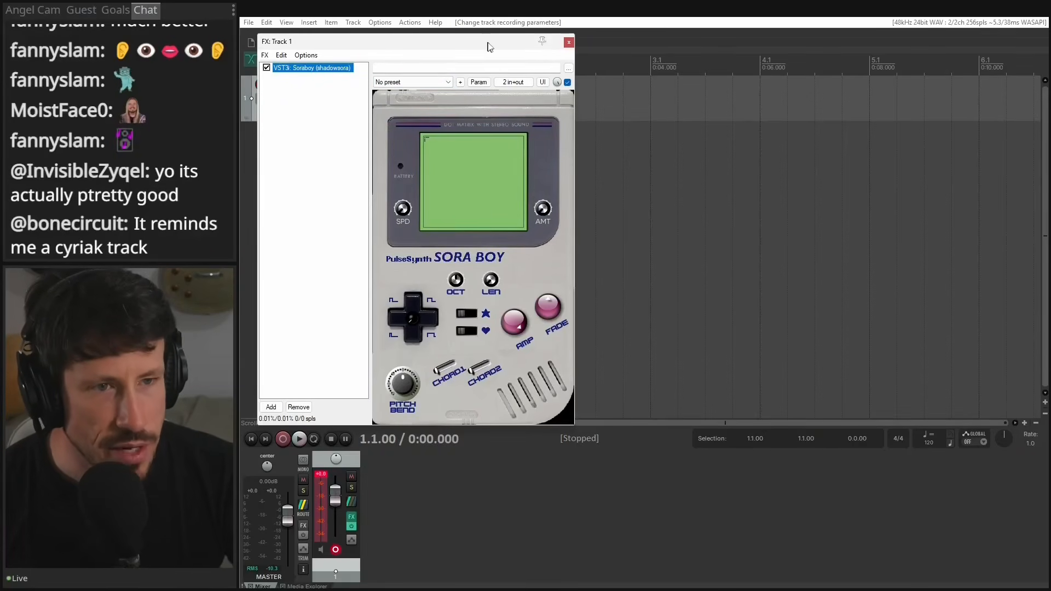
drag(489, 47, 586, 154)
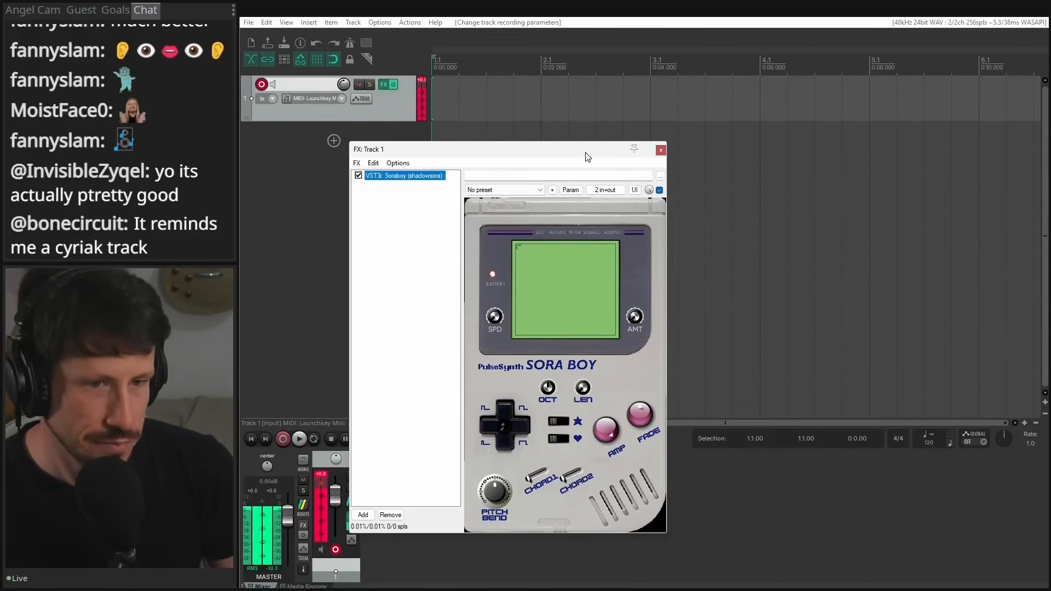
click(661, 150)
Draw a two-bar MIDI item at the start of track 1 and open it in the MIDI editor.
drag(442, 105, 658, 113)
click(623, 112)
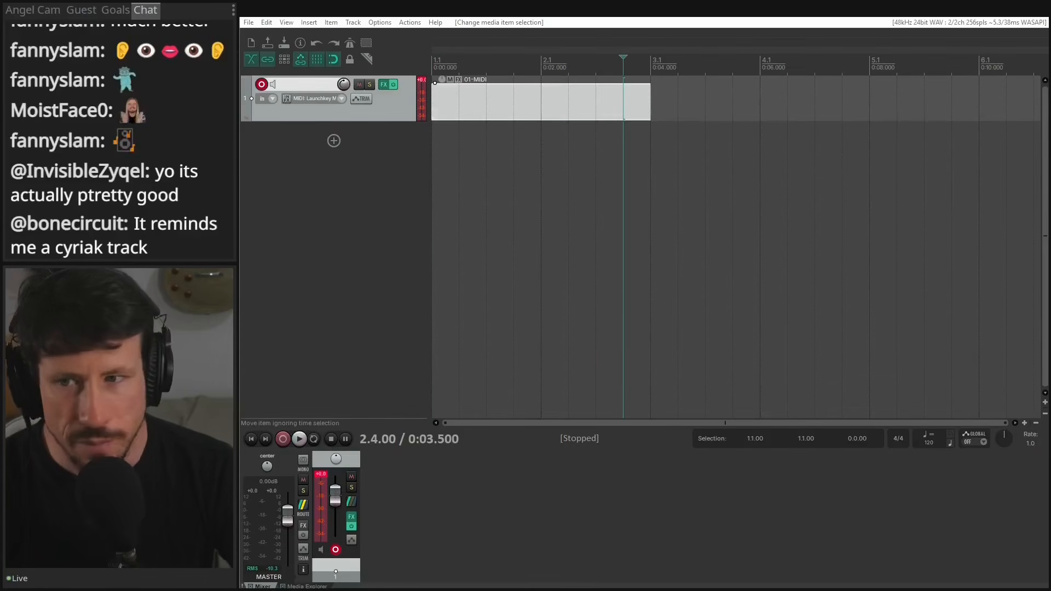
double_click(623, 112)
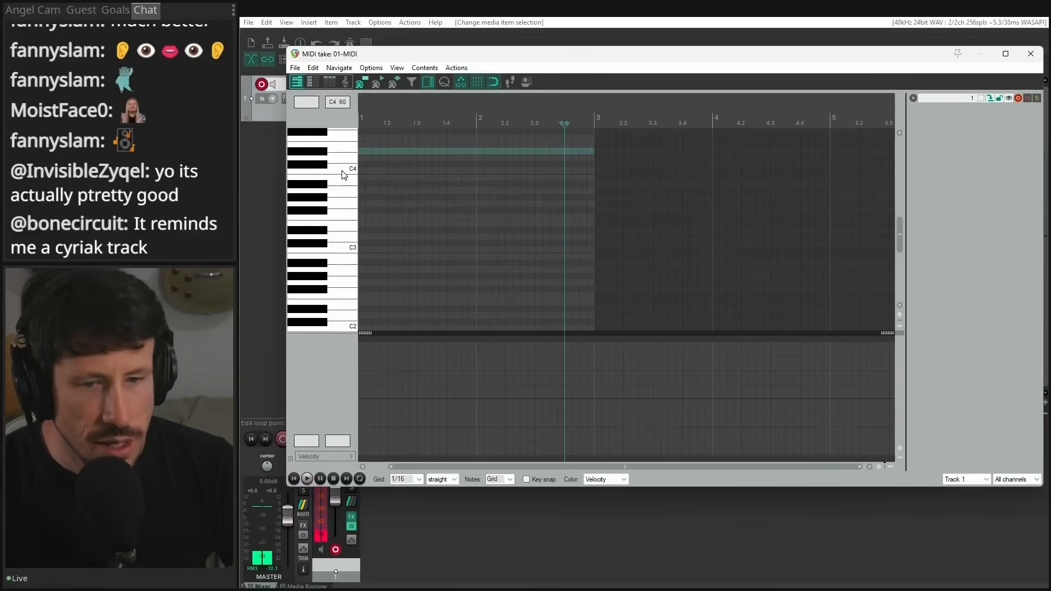
Draw a descending melody of one-beat notes A#4, G#4, F#4 and F4 in bar 1, followed by an E4 filling bar 2.
scroll(342, 180, up, 3)
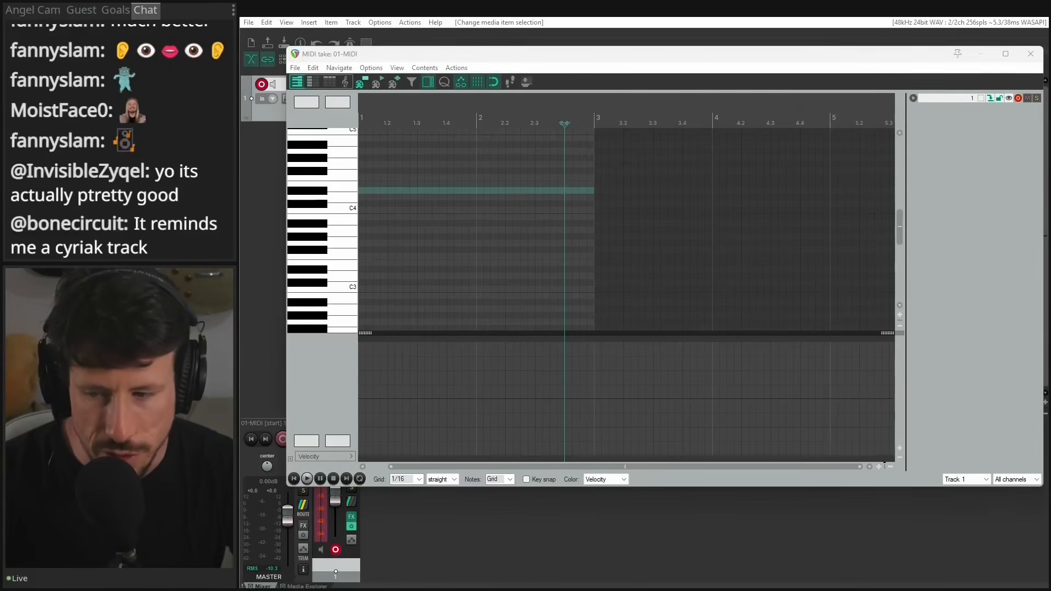
click(385, 146)
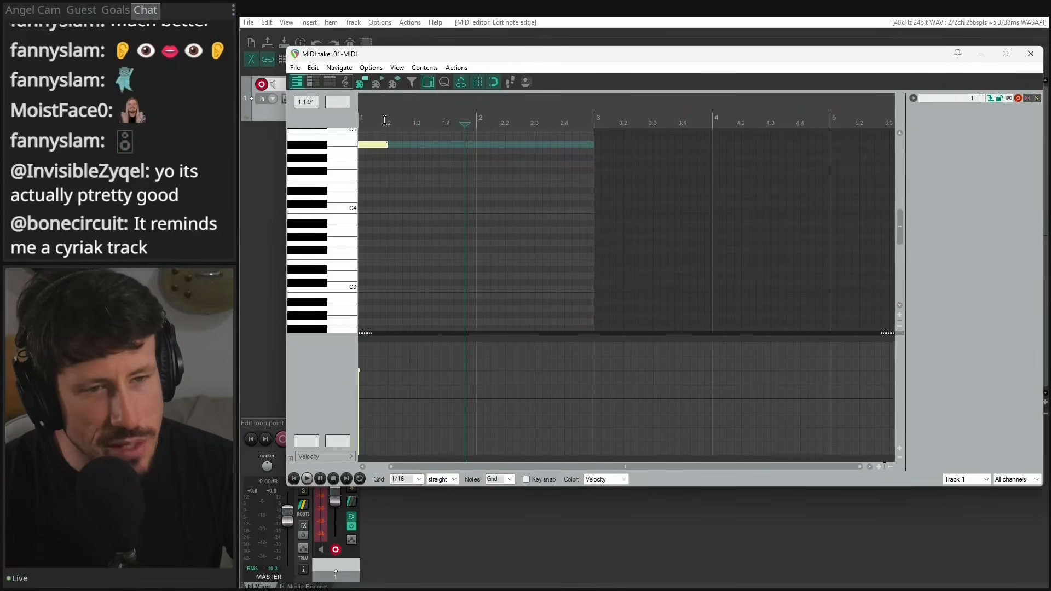
click(385, 120)
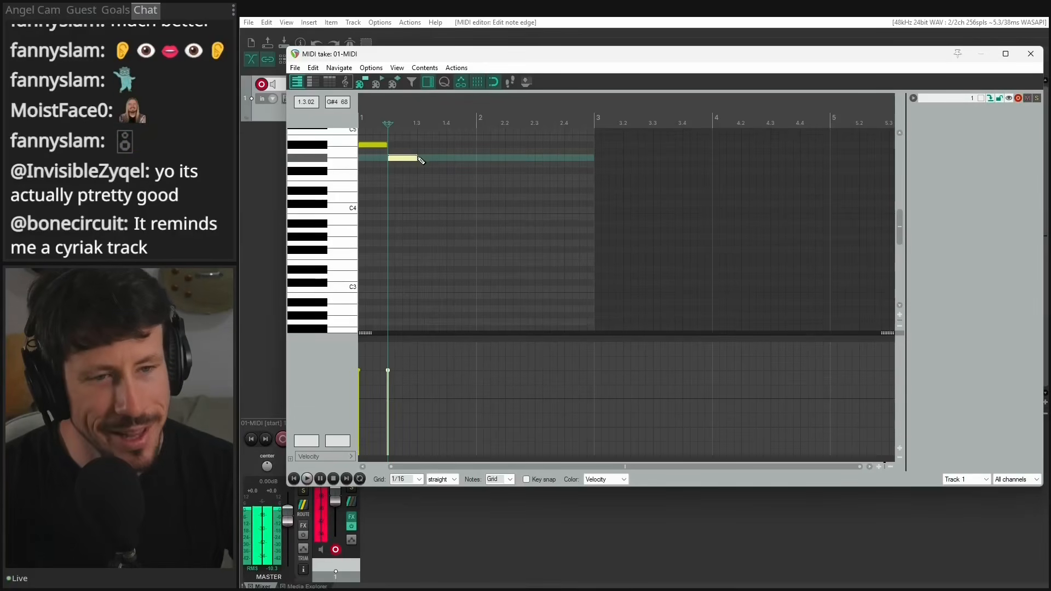
click(411, 158)
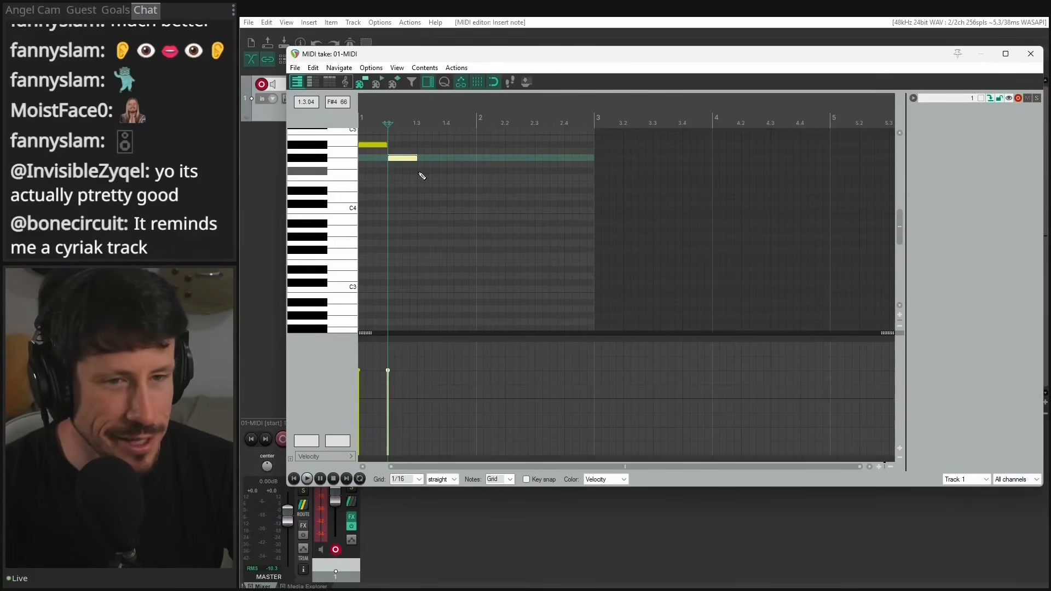
click(424, 173)
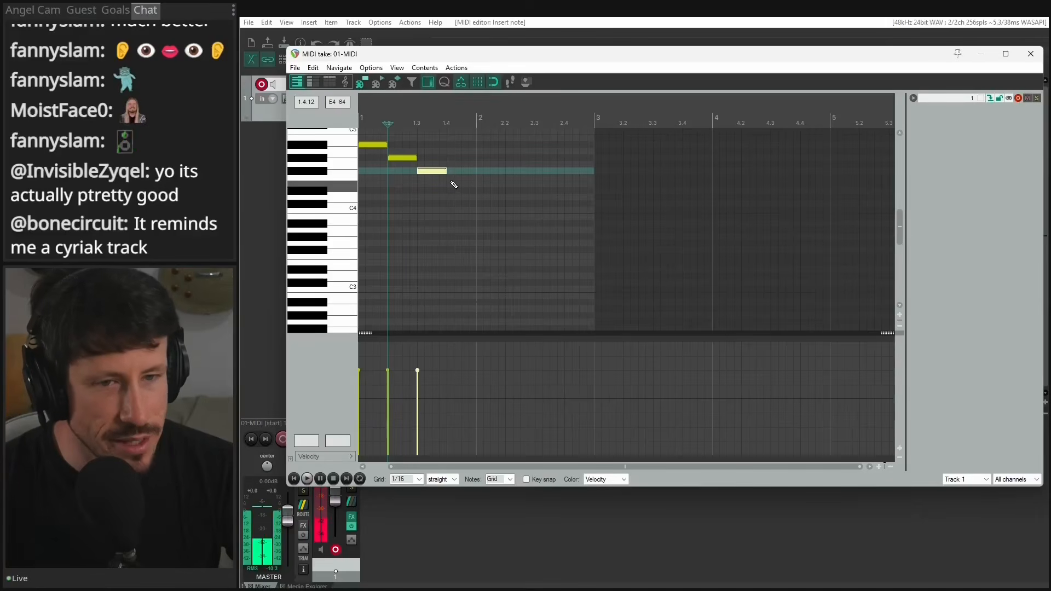
click(457, 177)
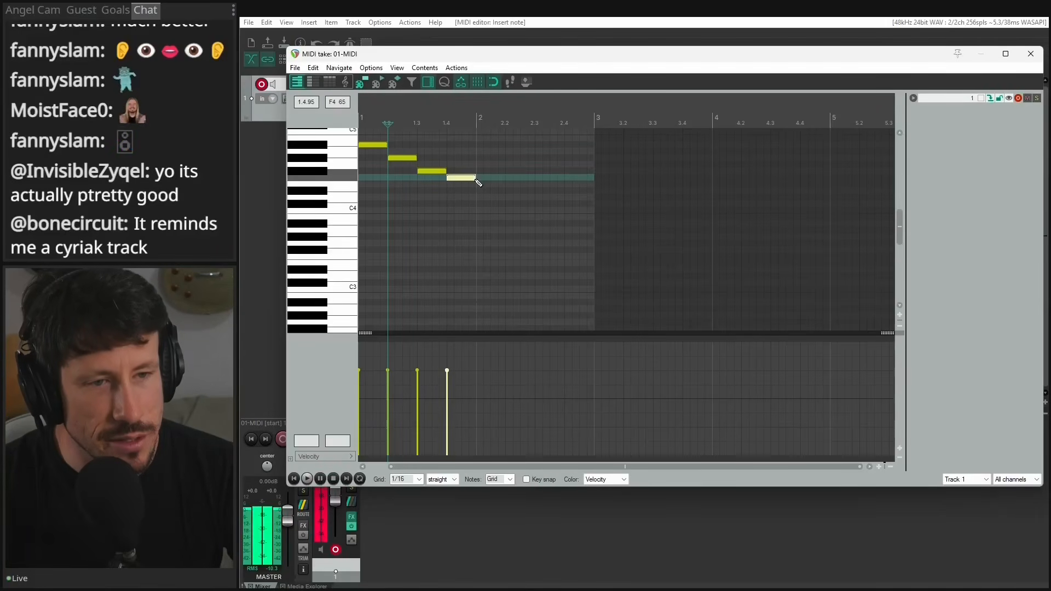
drag(478, 191, 593, 192)
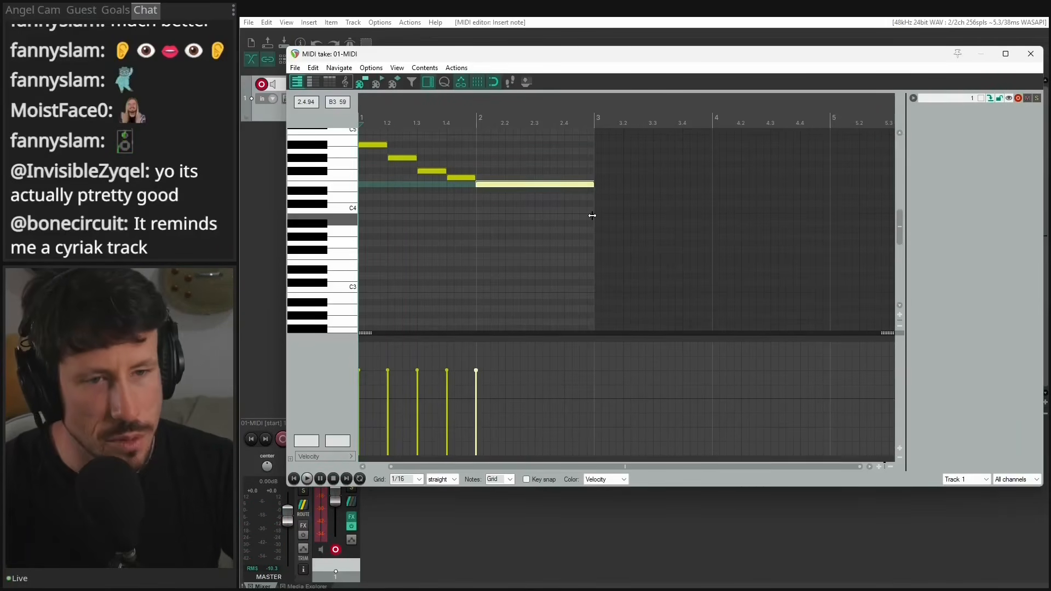
Play back the drawn melody and close the MIDI editor.
key(space)
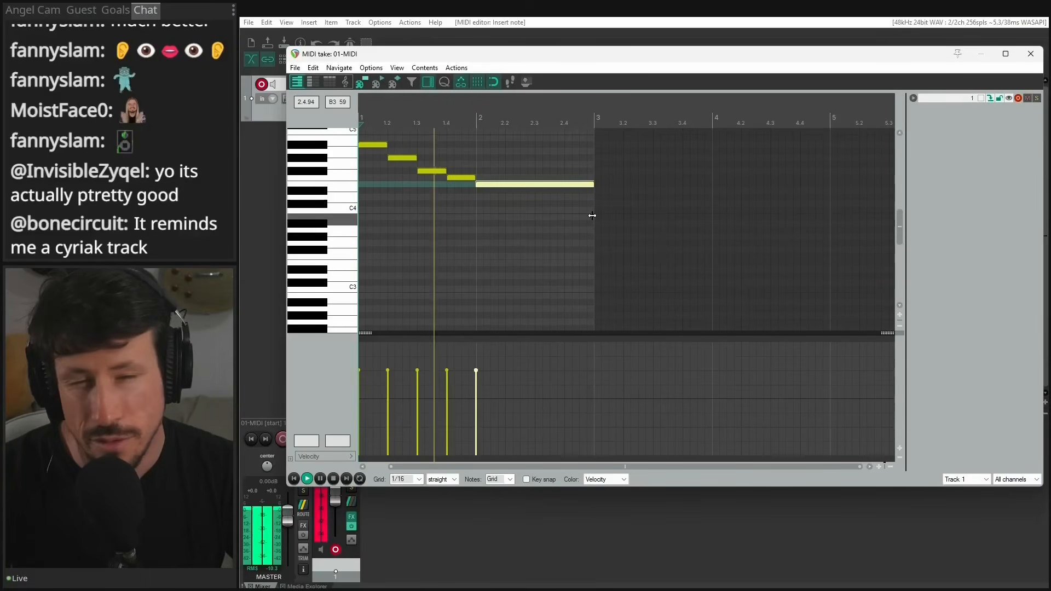
key(space)
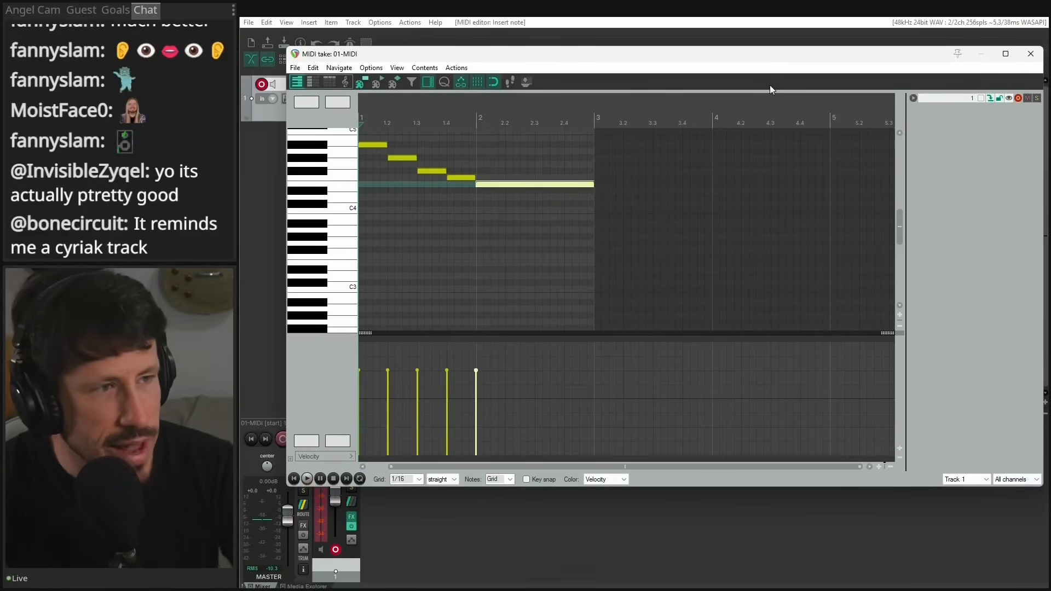
key(Escape)
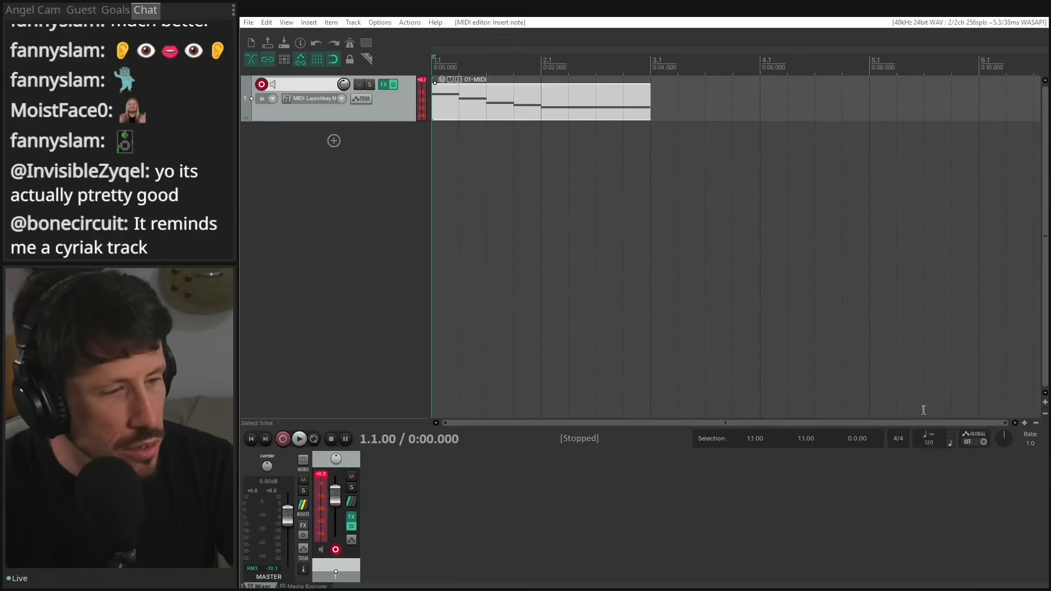
Set the project tempo to 180 BPM.
double_click(936, 444)
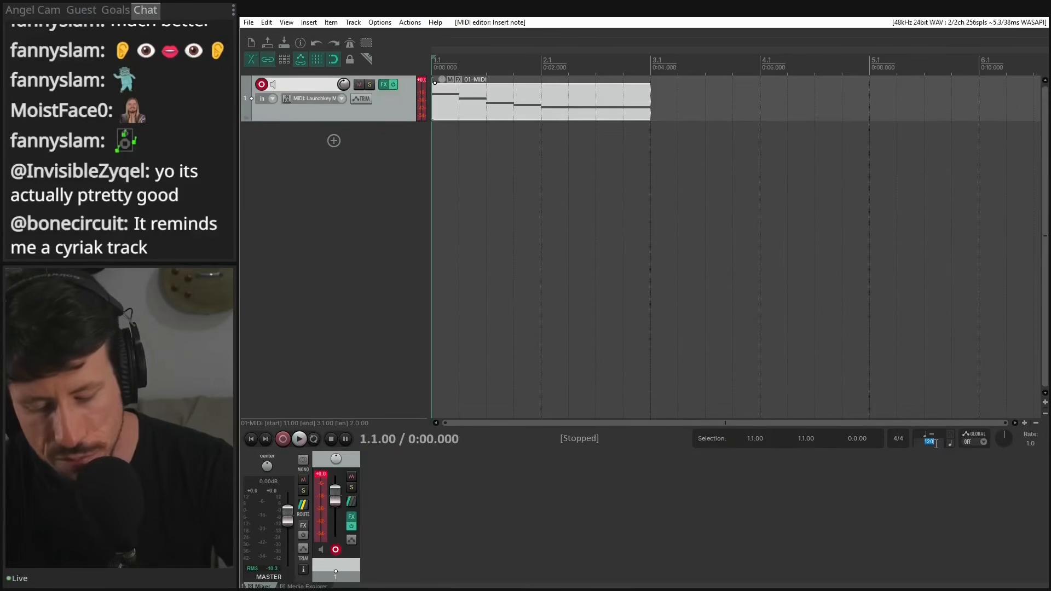
text(180)
key(Return)
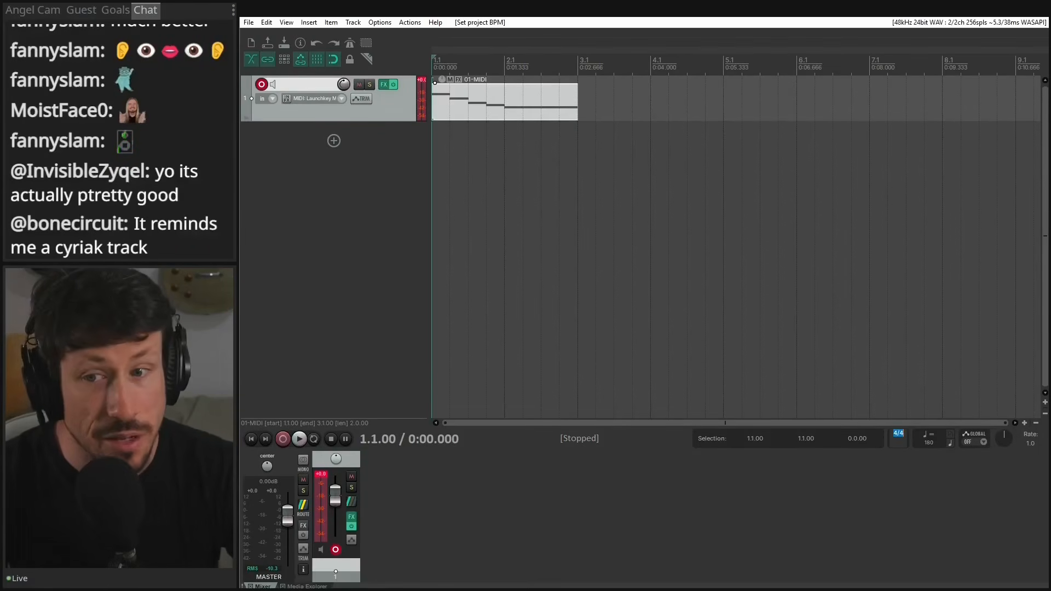
Reopen the MIDI item to hear it played back, and move the editor window clear of the project's time signature and tempo settings.
double_click(569, 109)
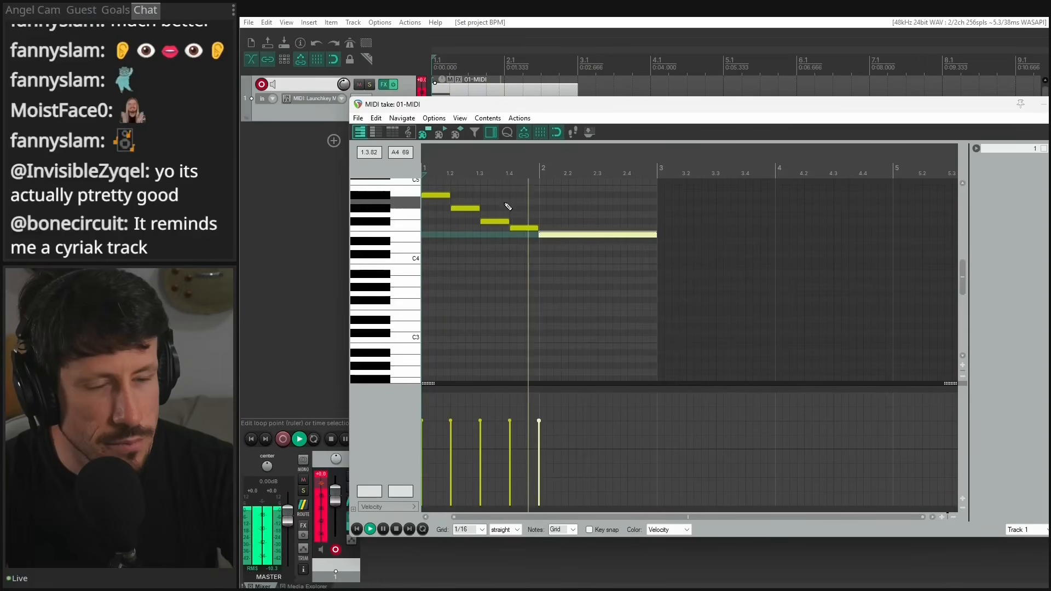
key(space)
drag(654, 107, 40, 109)
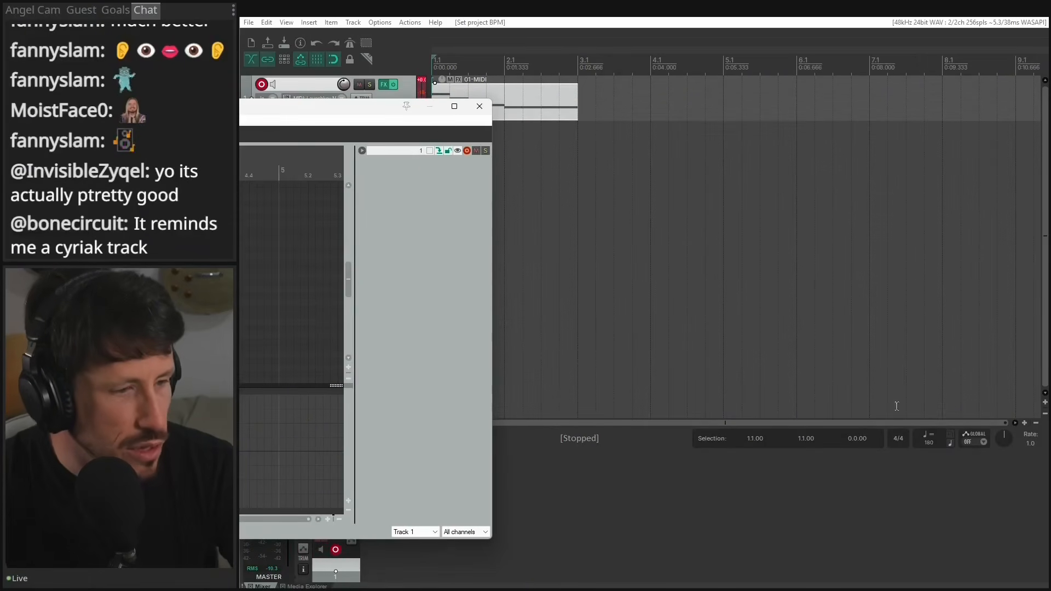
Set the project tempo to 220 BPM, play the melody back at that speed and close the MIDI editor.
click(937, 445)
text(220)
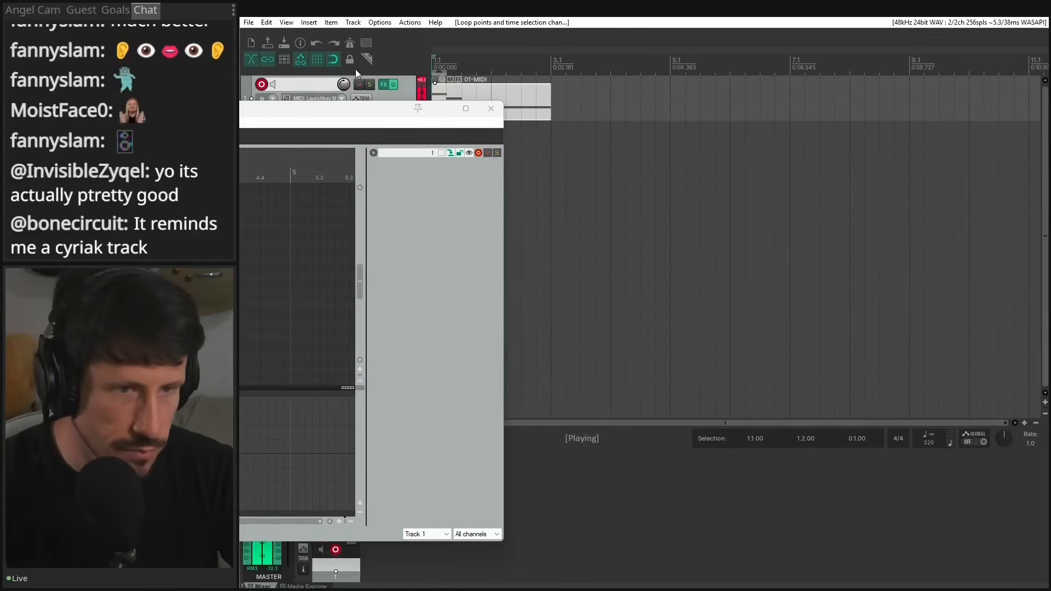
key(space)
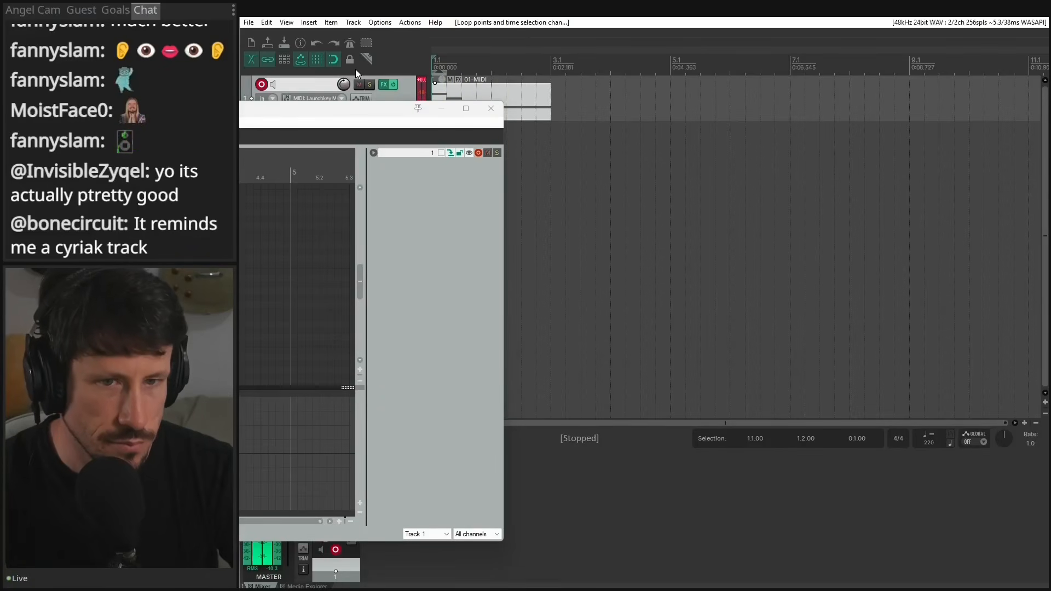
click(491, 108)
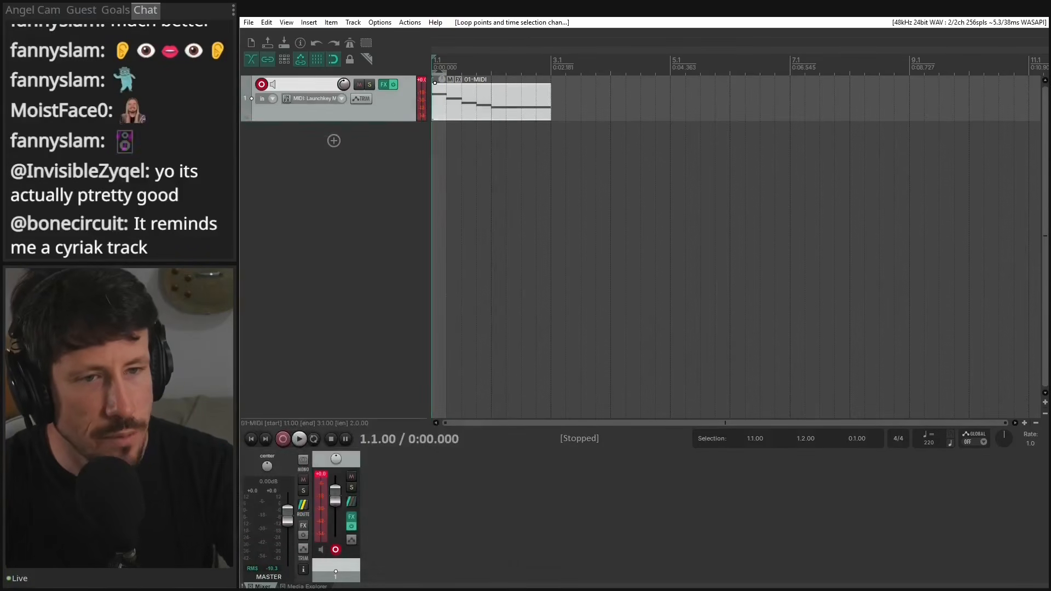
Open Soraboy on track 1, reposition the crosshair near the right edge of its green display and play the melody back.
click(383, 84)
key(space)
click(606, 298)
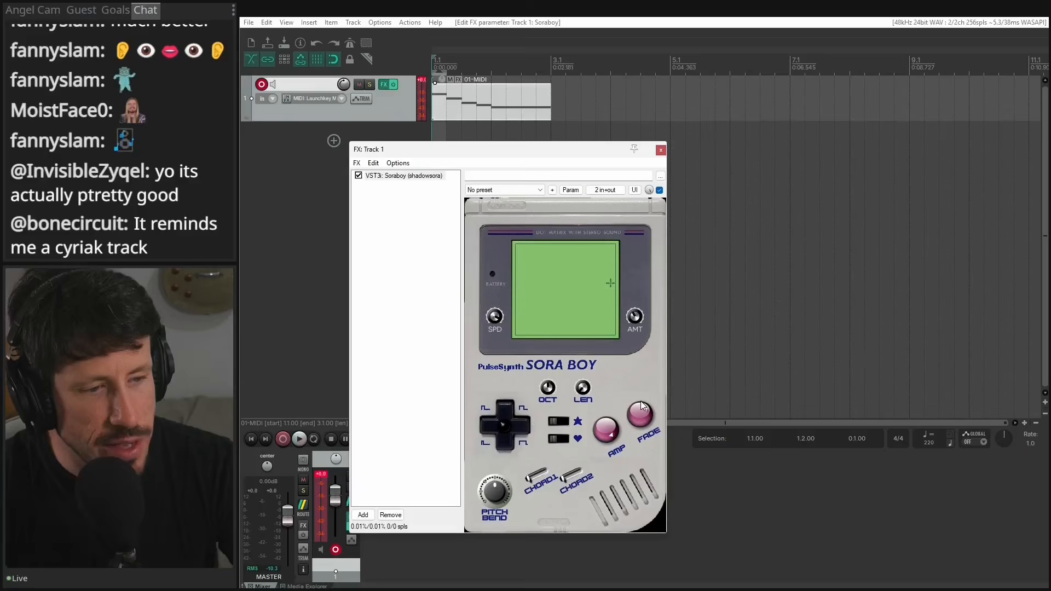
key(space)
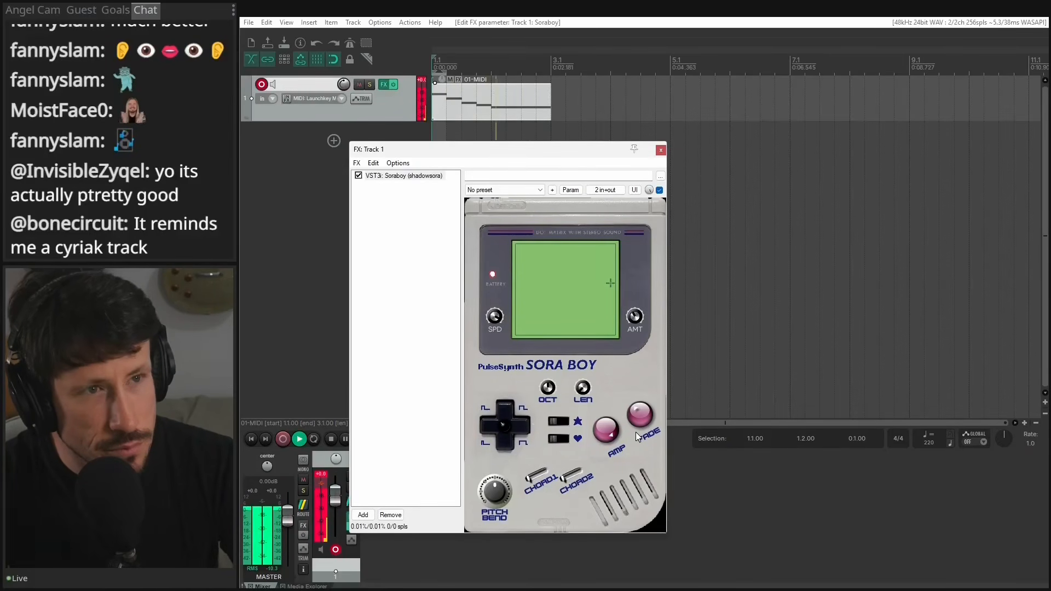
key(space)
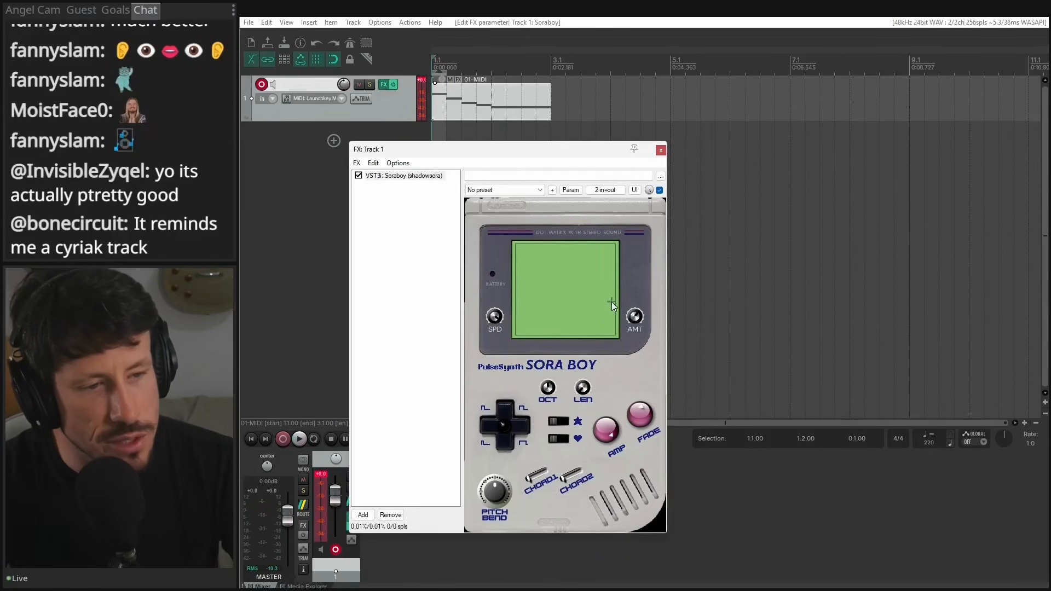
Try Soraboy's pitch bend, length and fade controls, playing the melody back to hear the sound.
key(space)
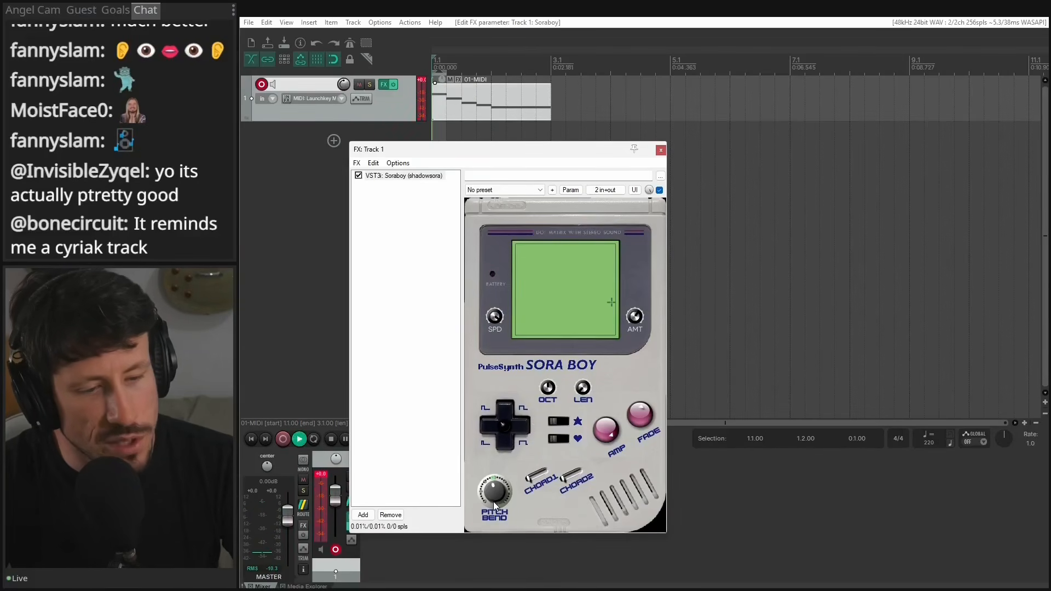
key(space)
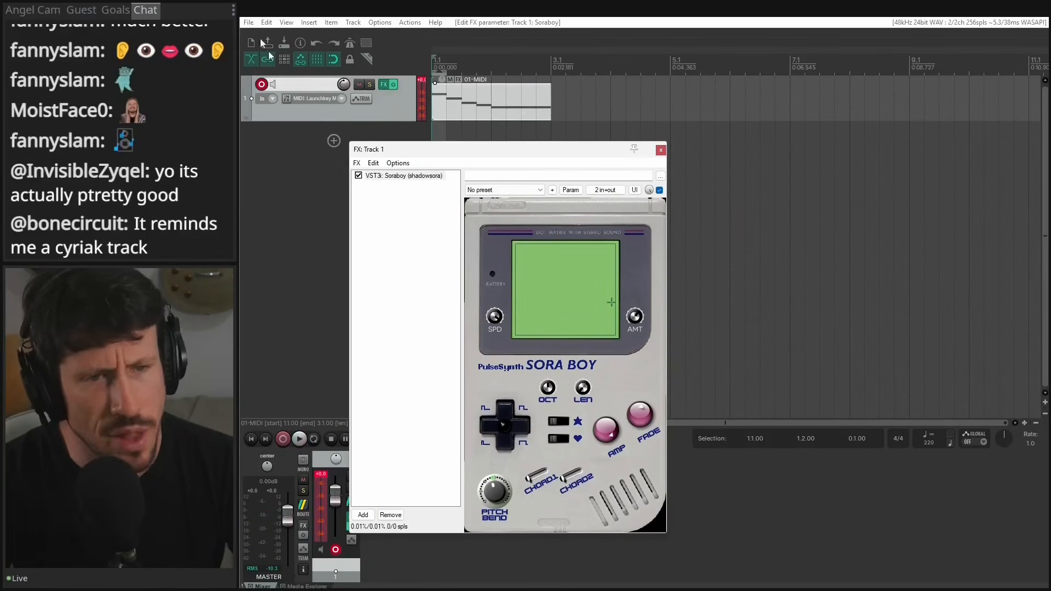
key(space)
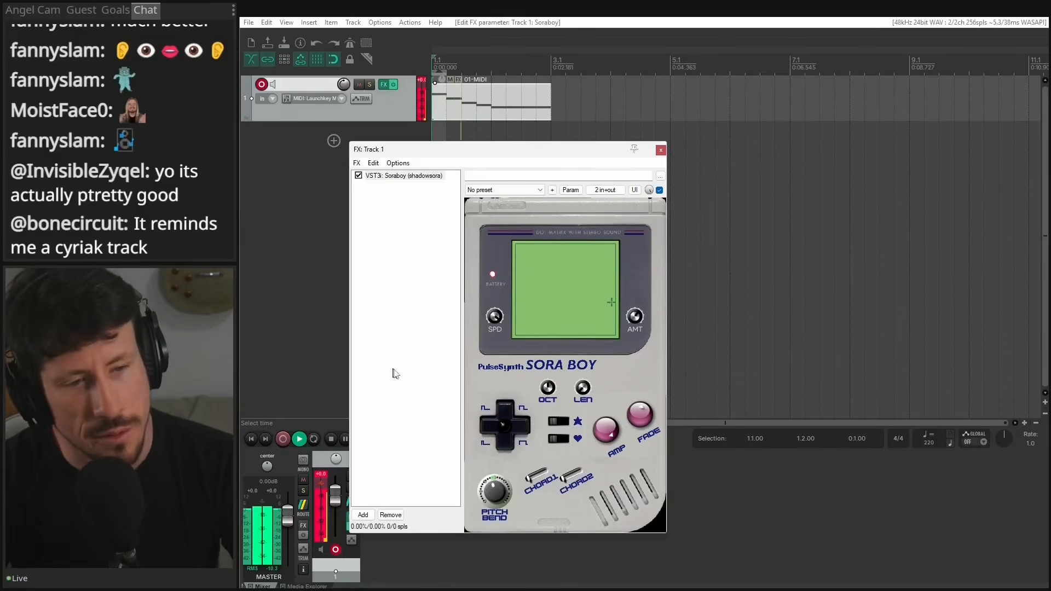
key(space)
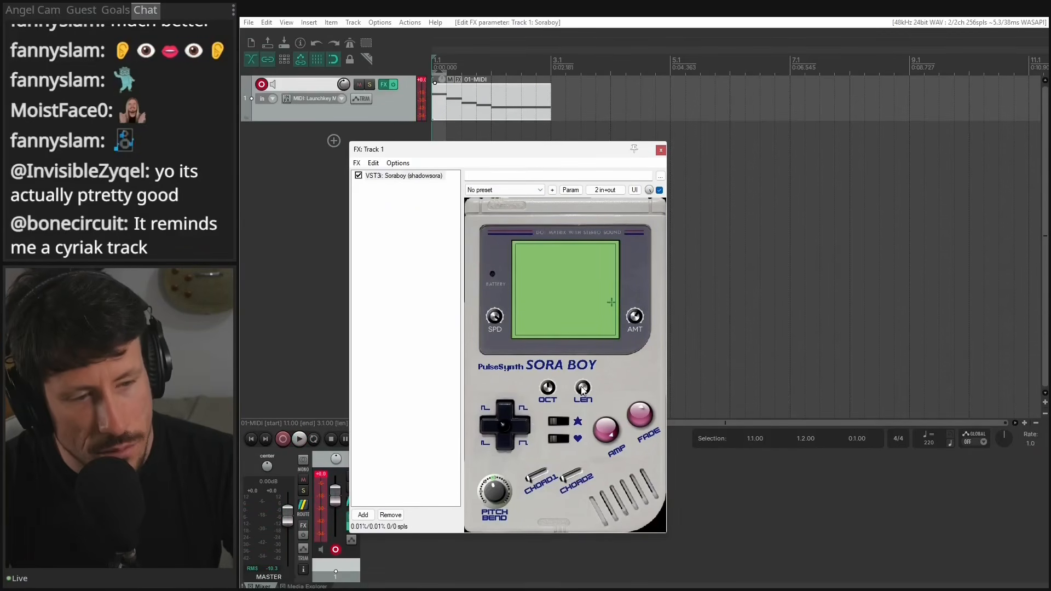
key(space)
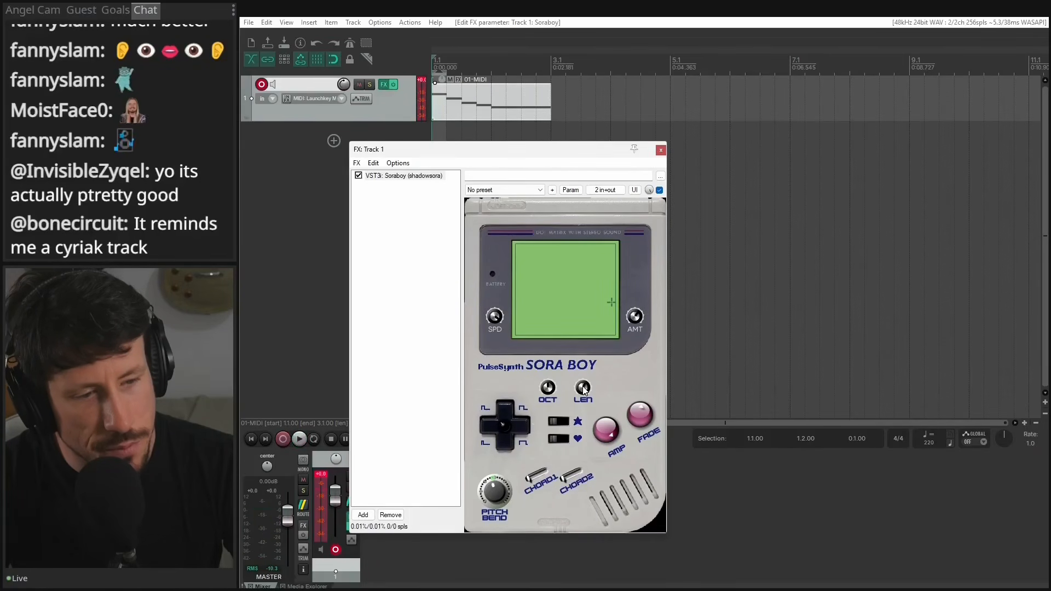
key(space)
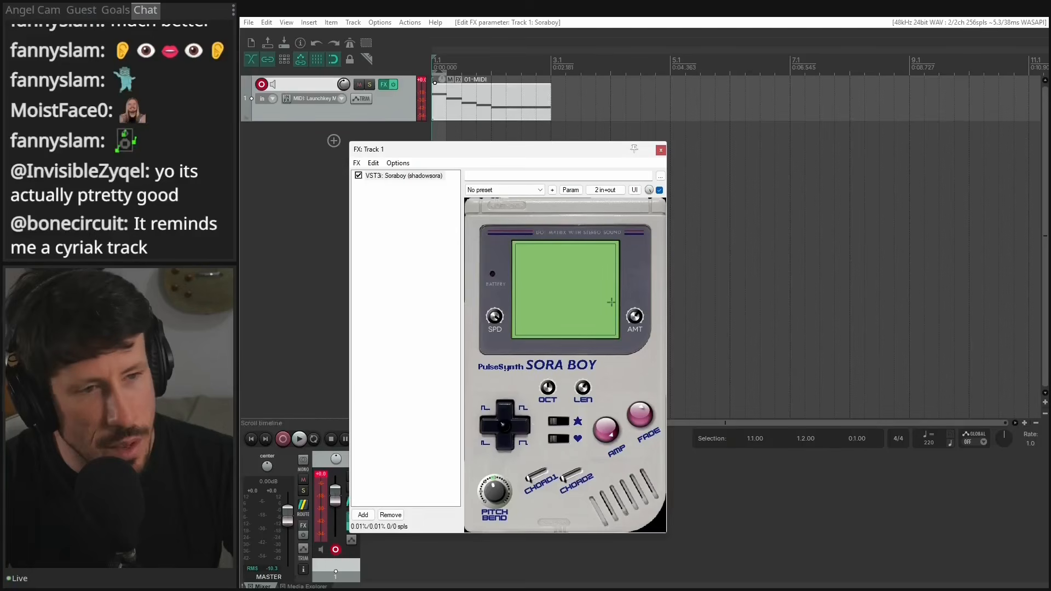
key(space)
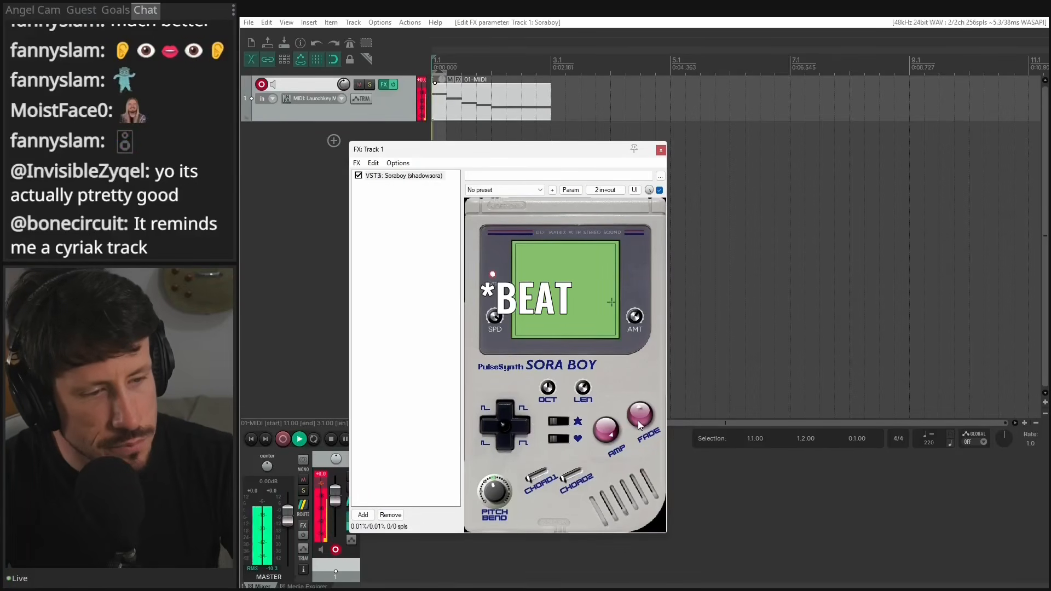
key(space)
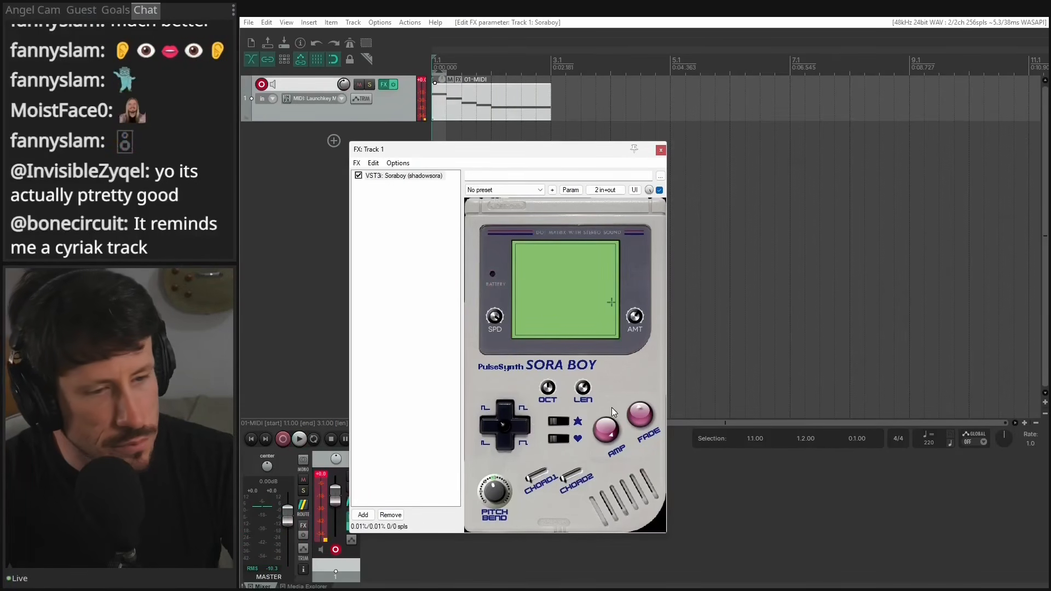
Try Soraboy's star and chord switches against the playing melody, and close the track's effects window.
click(553, 424)
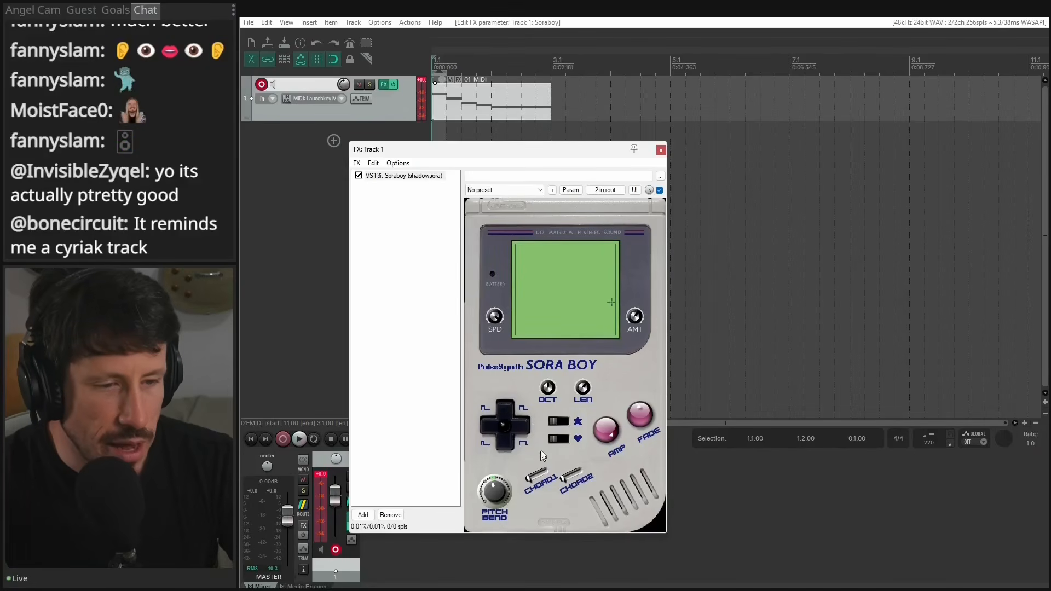
key(space)
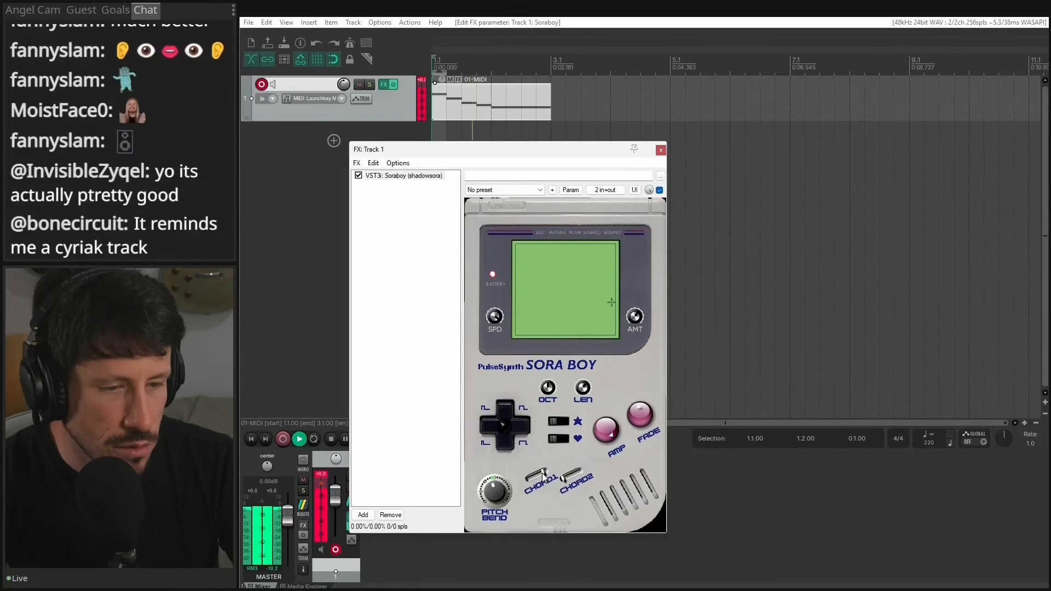
key(space)
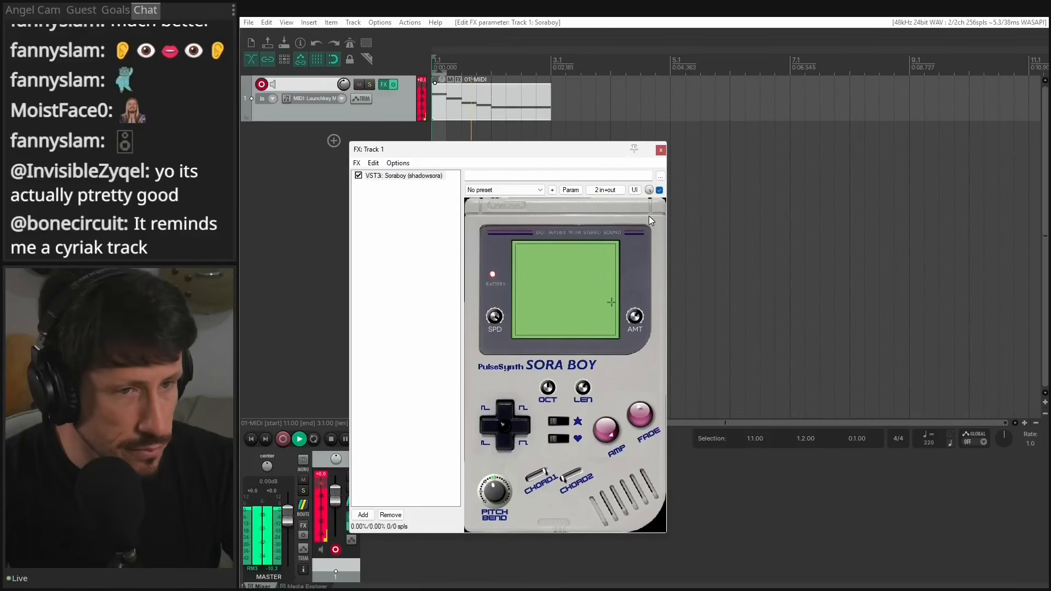
click(661, 150)
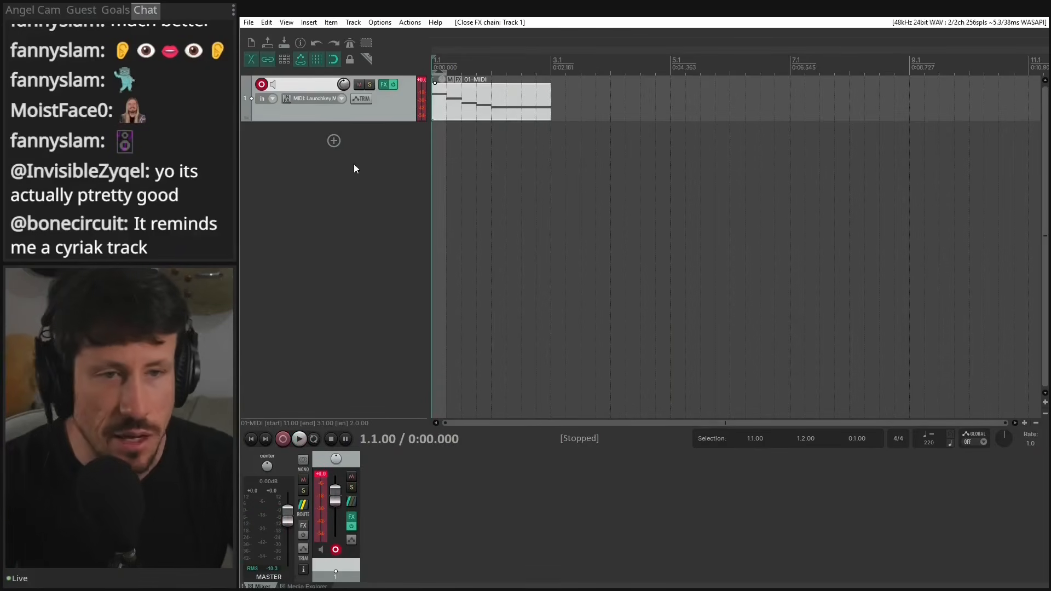
click(333, 145)
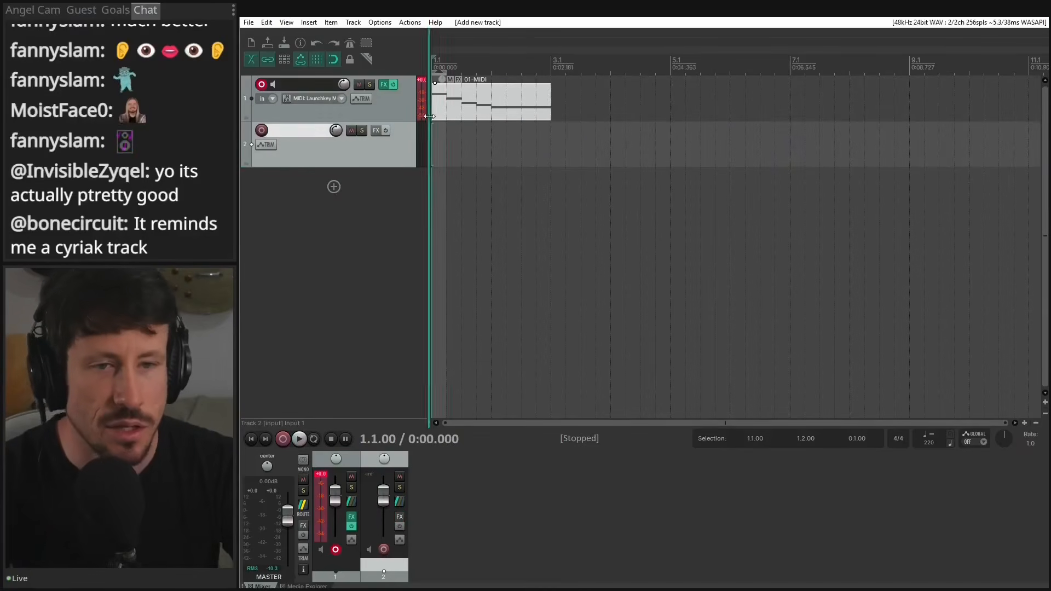
right_click(380, 154)
key(Escape)
click(482, 100)
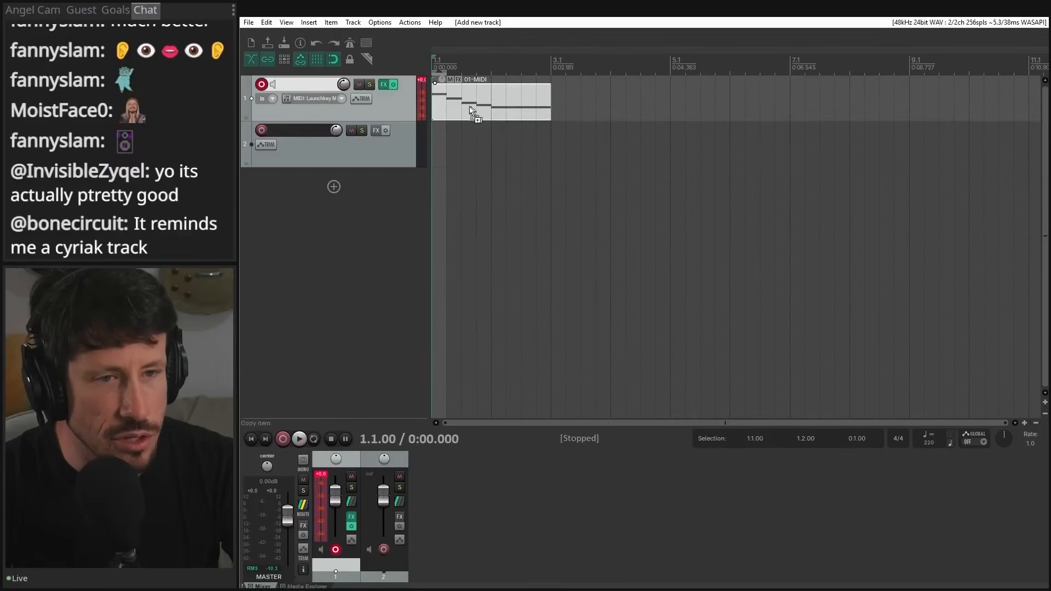
key(Delete)
Duplicate track 1, transpose all notes of the copied MIDI item down four semitones to start on F#4, and play both tracks.
right_click(403, 112)
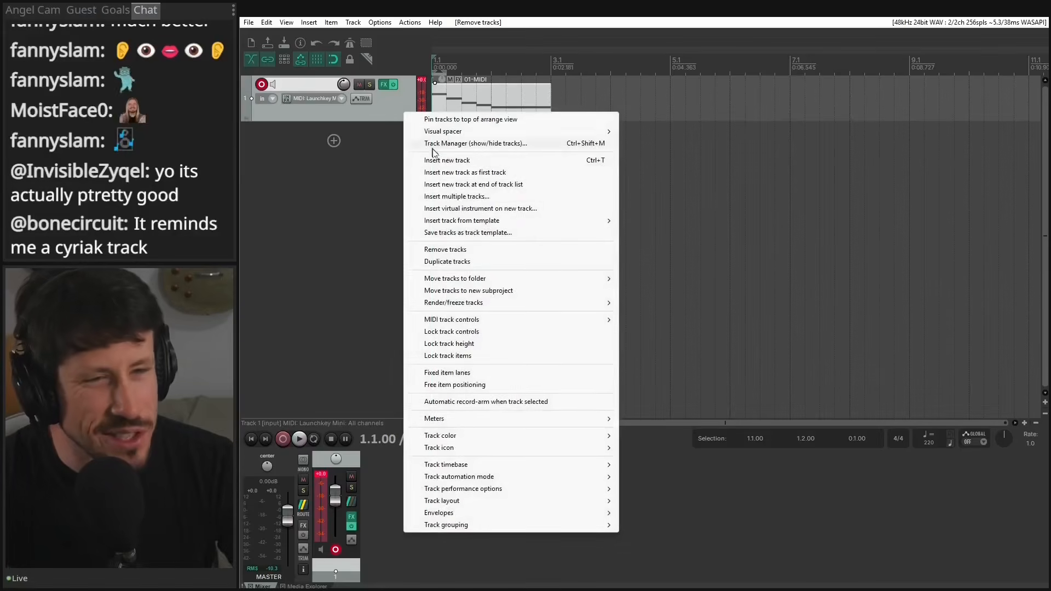
click(447, 261)
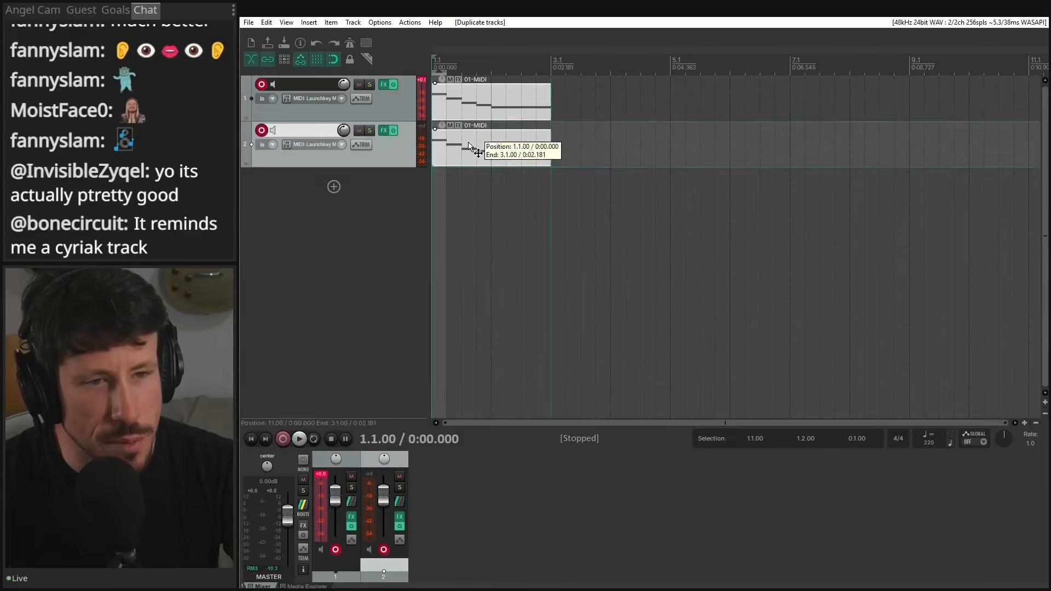
double_click(490, 147)
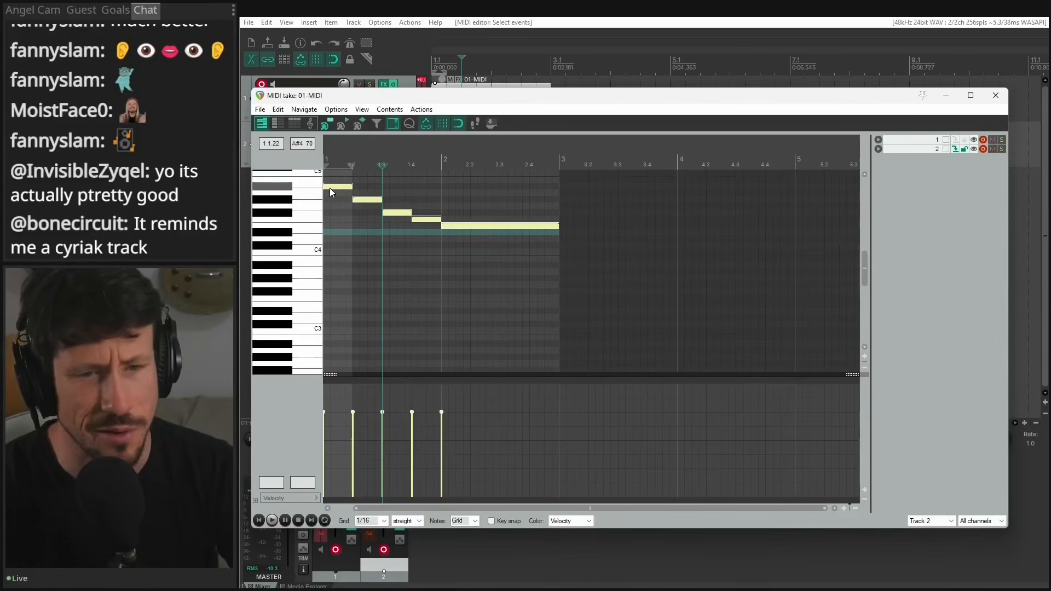
drag(329, 188, 325, 214)
key(space)
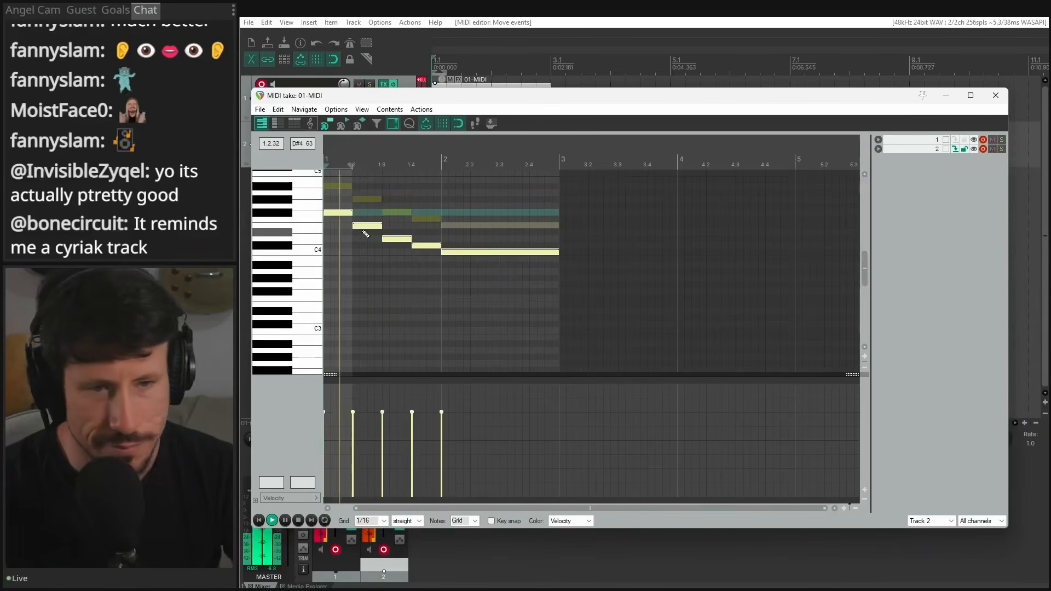
key(space)
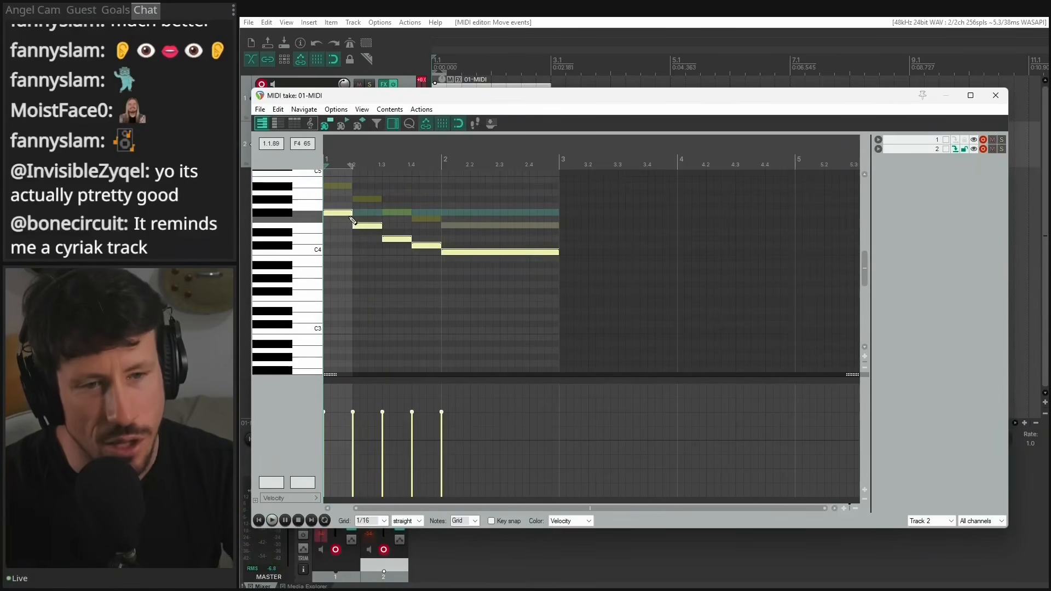
Raise all notes in track 2's MIDI item by one semitone to start on G4, play the harmony back and close the editor.
drag(341, 212, 339, 206)
key(space)
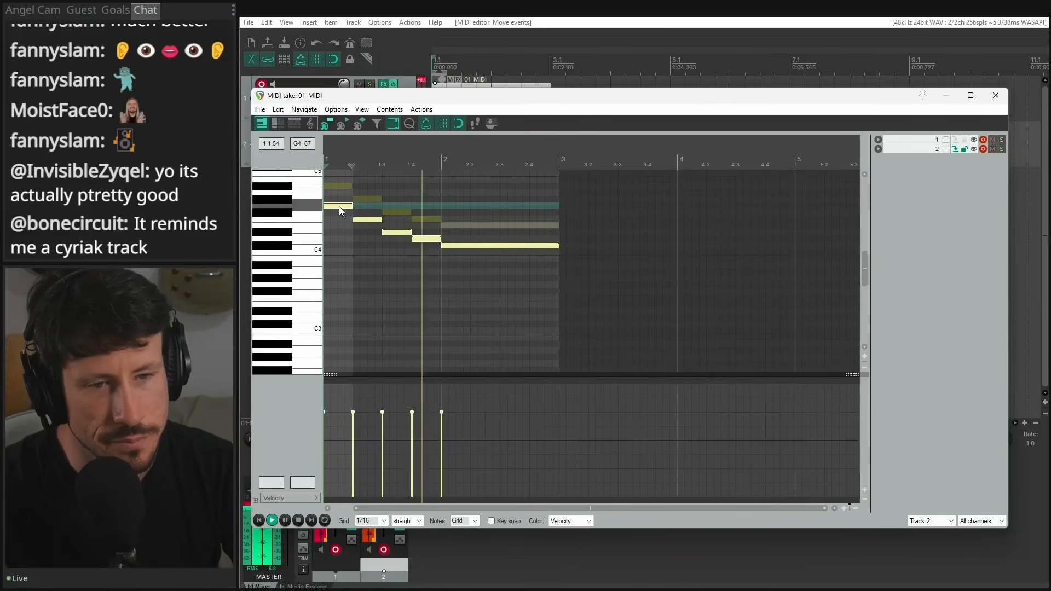
key(space)
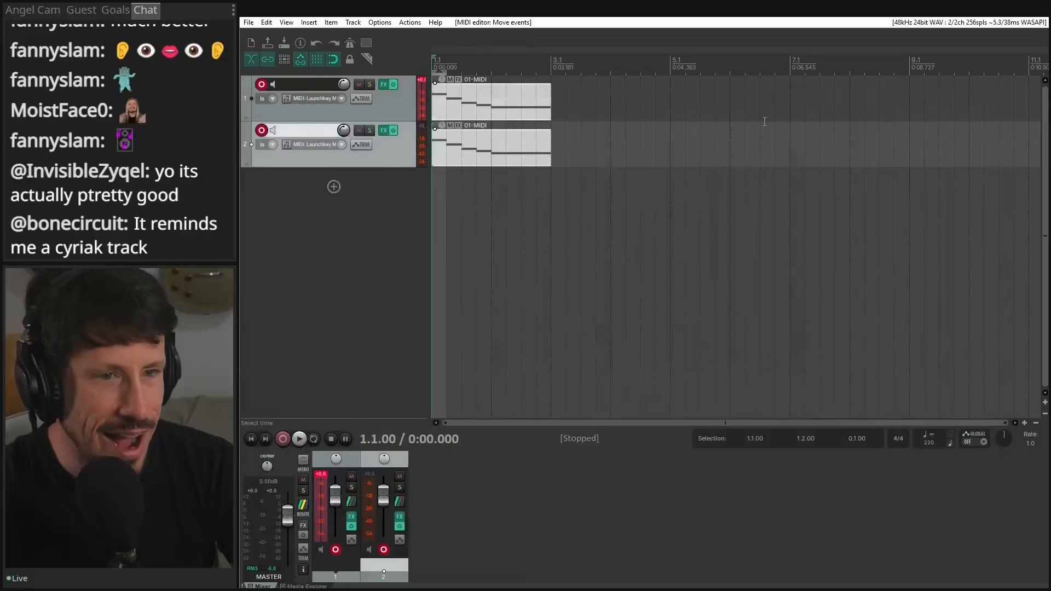
click(996, 95)
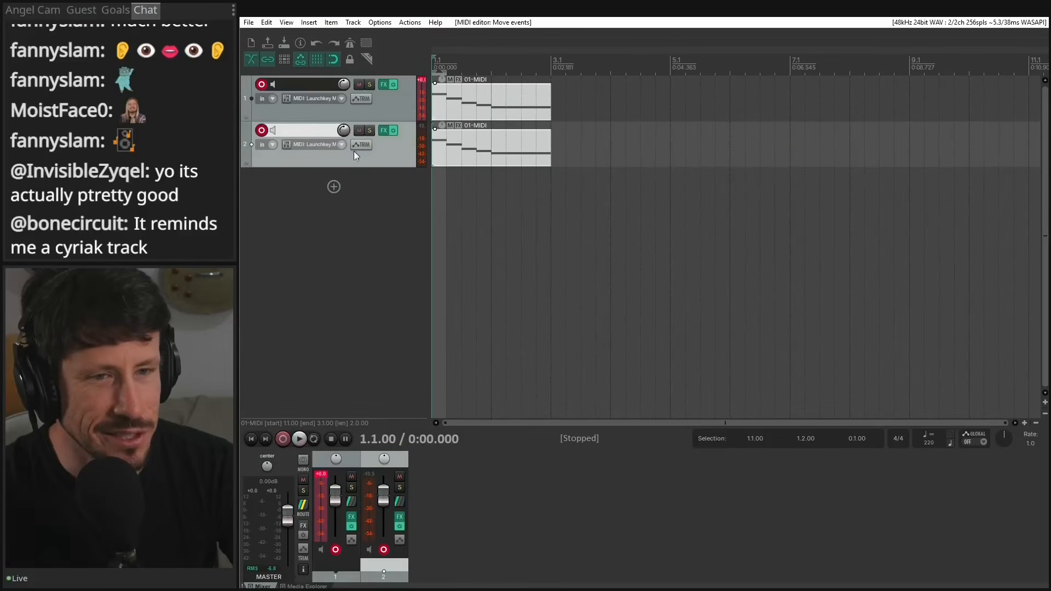
Mute track 2 and play back the melody of track 1 alone.
click(358, 134)
key(space)
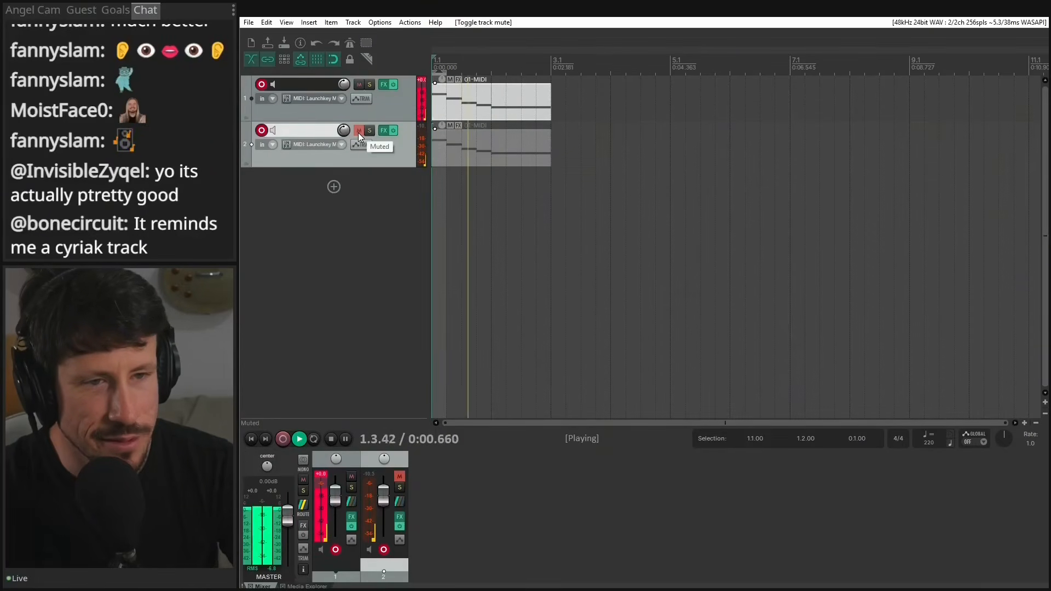
key(space)
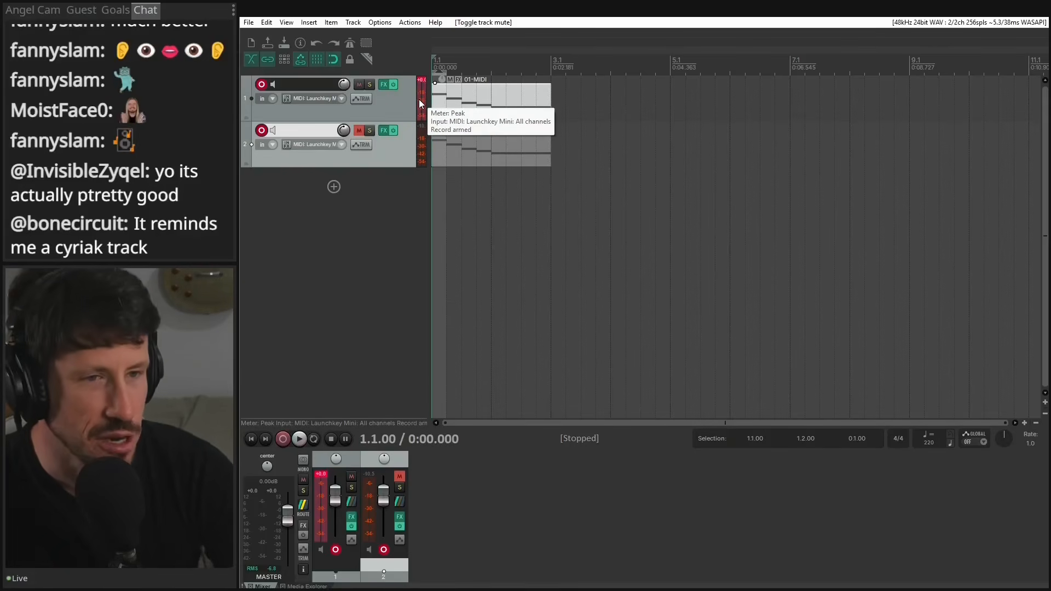
key(space)
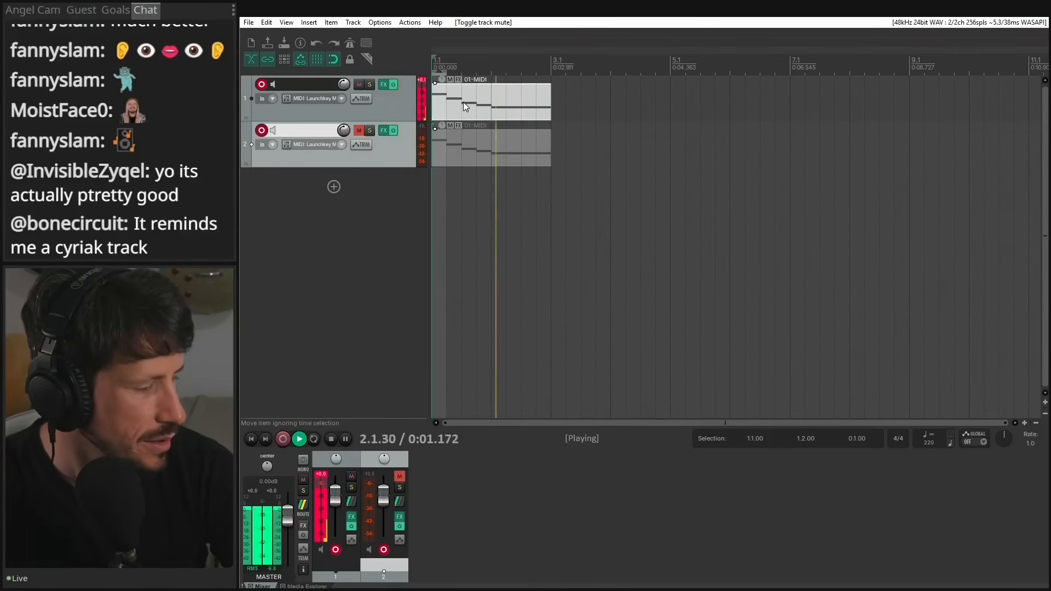
key(space)
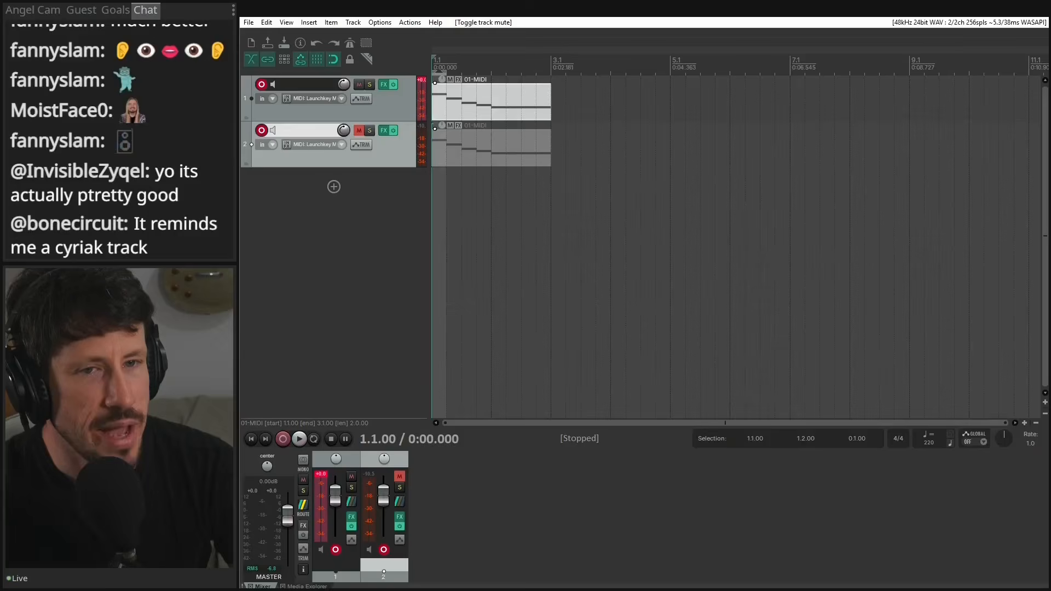
Open the render settings and set the output directory to the Metroidvania Course's Resources\Sounds\fx folder.
click(248, 22)
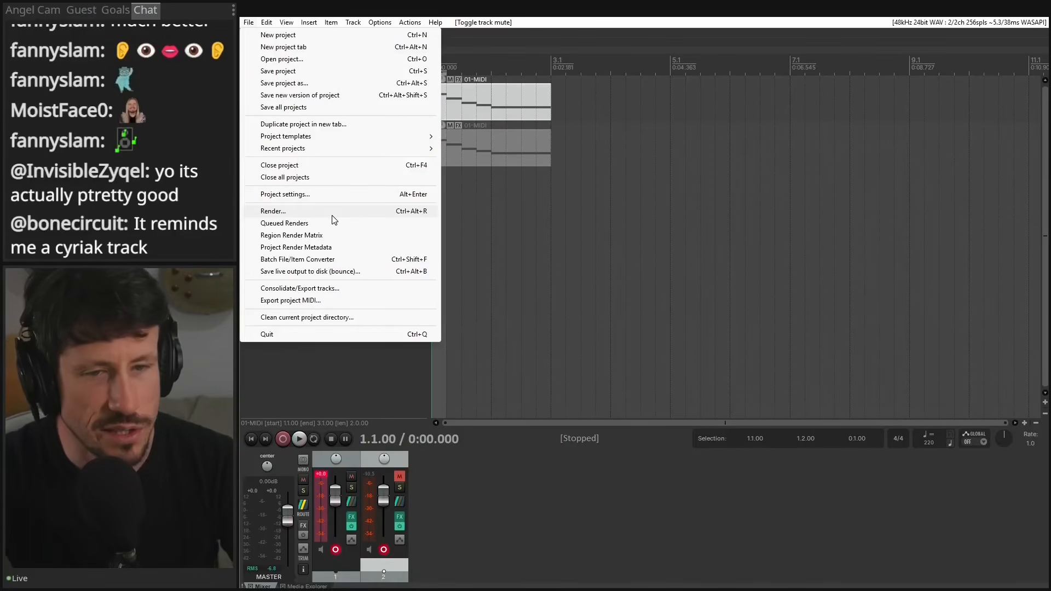
click(332, 214)
click(482, 196)
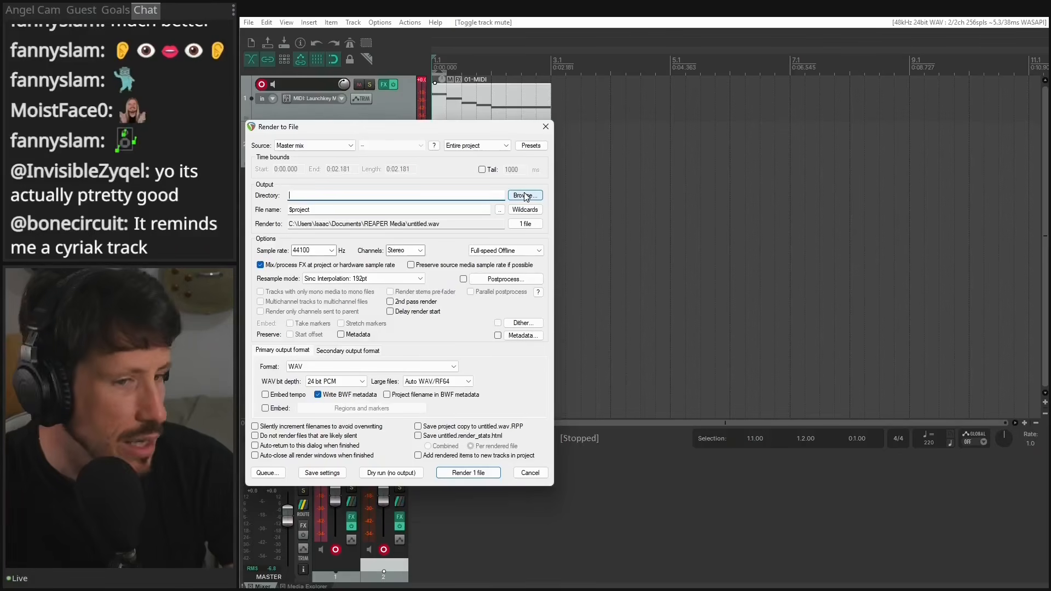
click(525, 196)
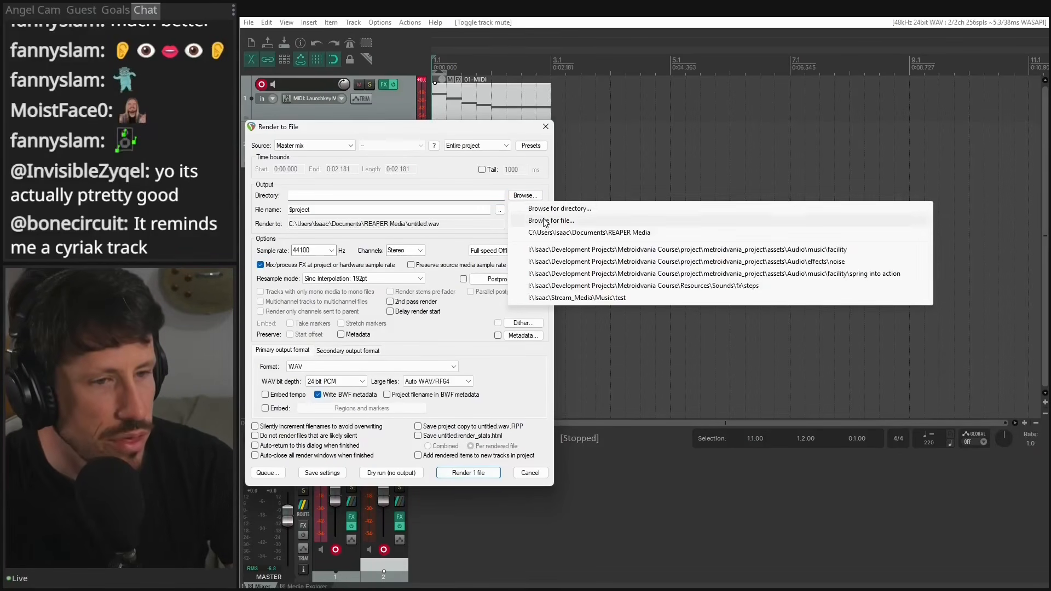
click(603, 288)
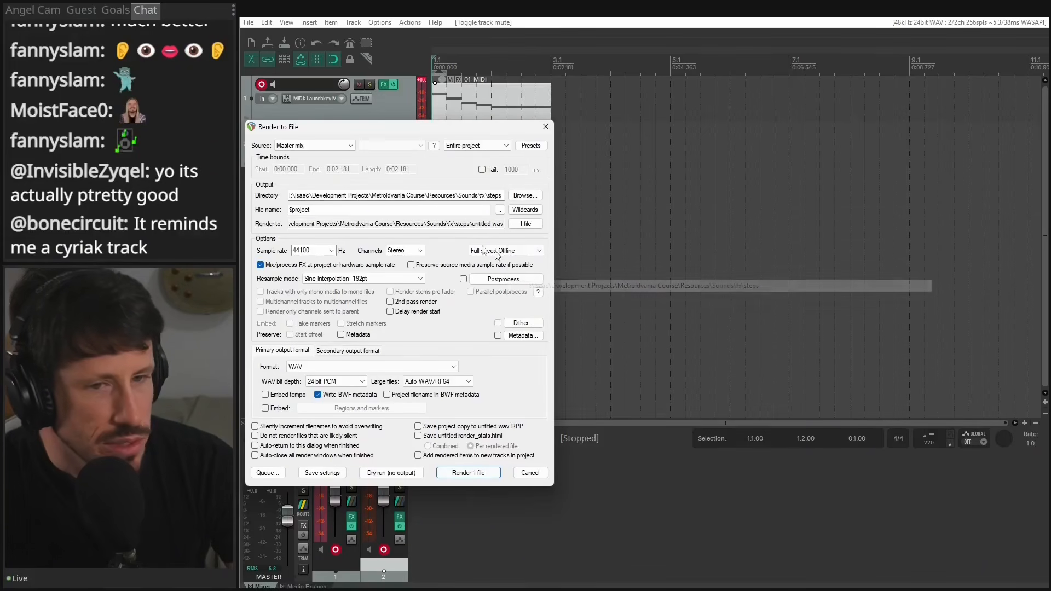
drag(485, 195, 502, 196)
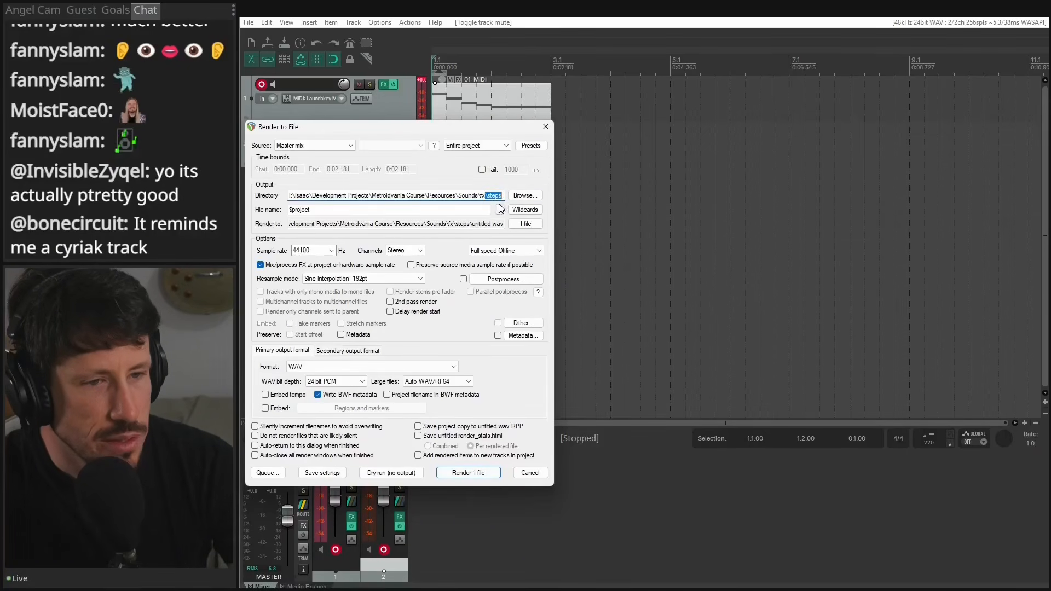
key(BackSpace)
Name the output file dead_8_bit, render the project to a 24-bit WAV and close the render results.
double_click(303, 209)
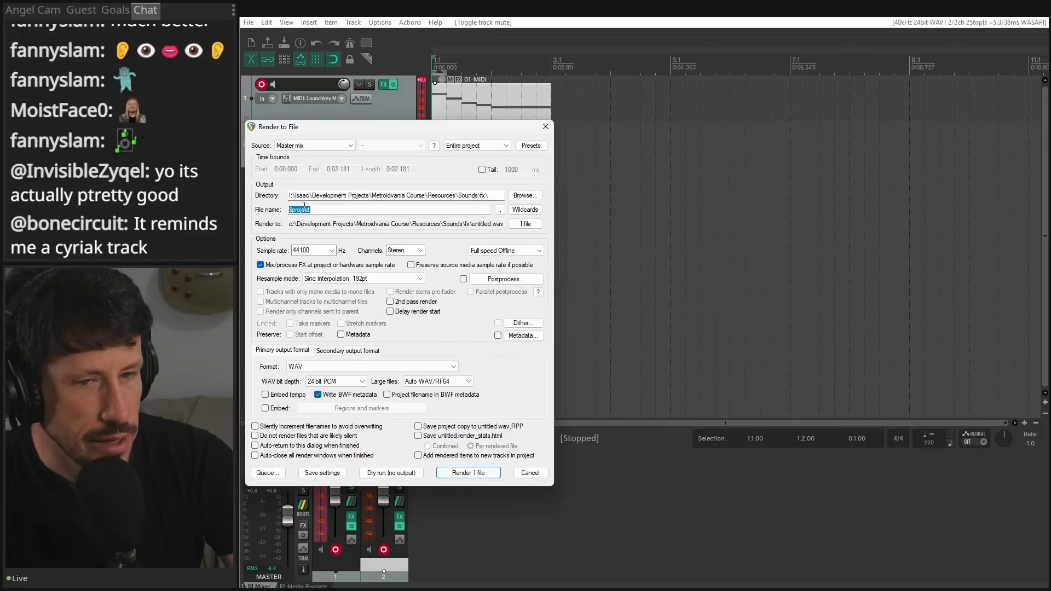
text(dead_8_bi)
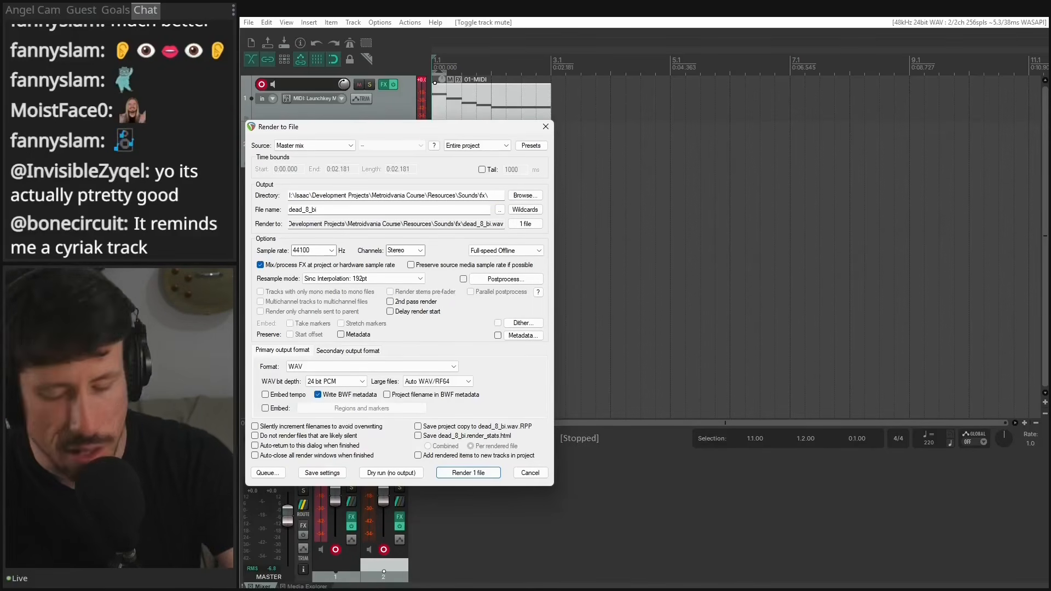
text(t)
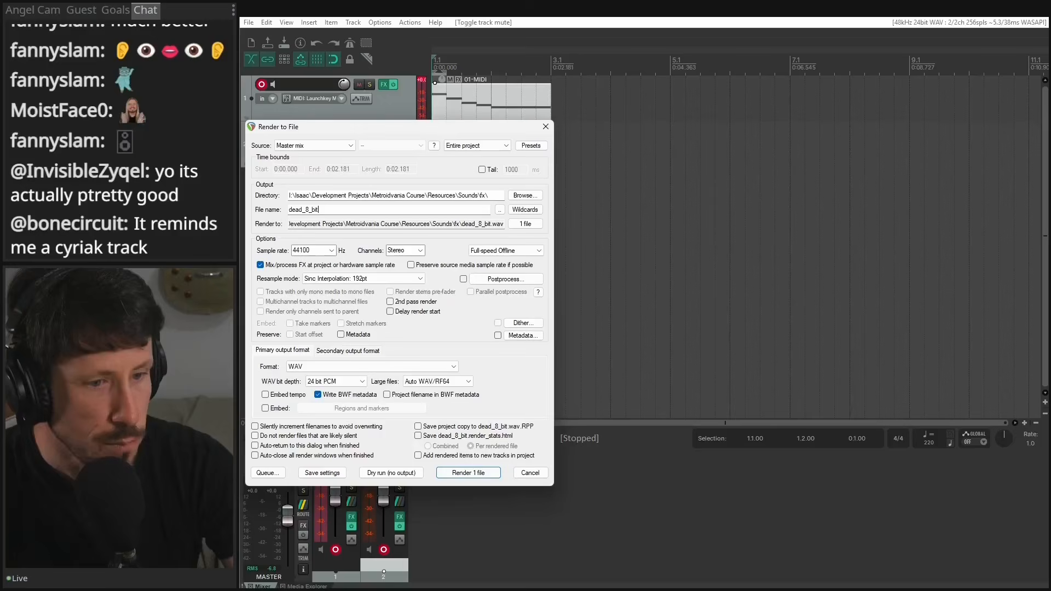
click(450, 475)
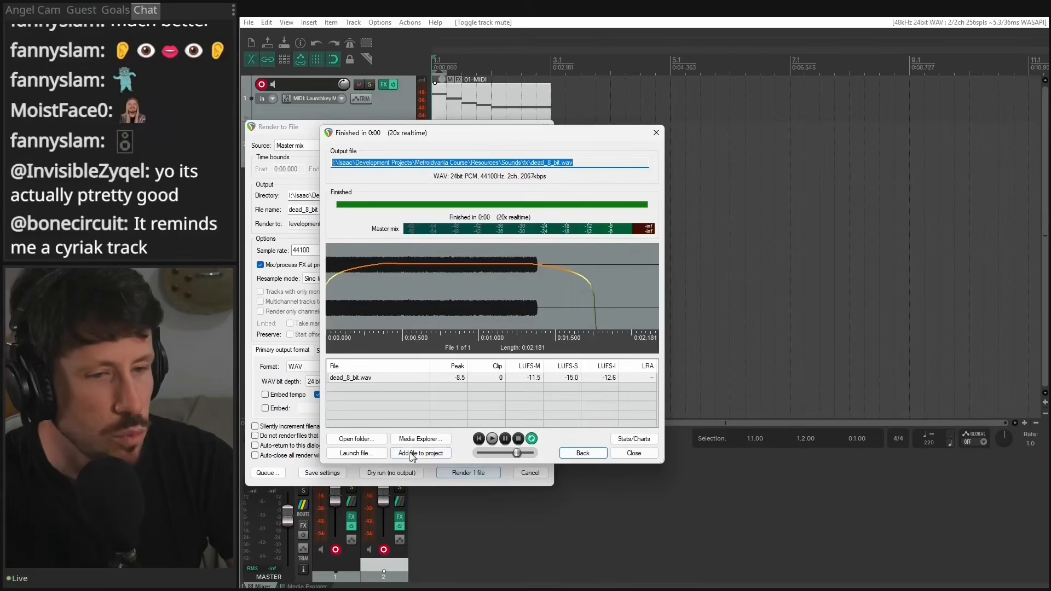
click(633, 454)
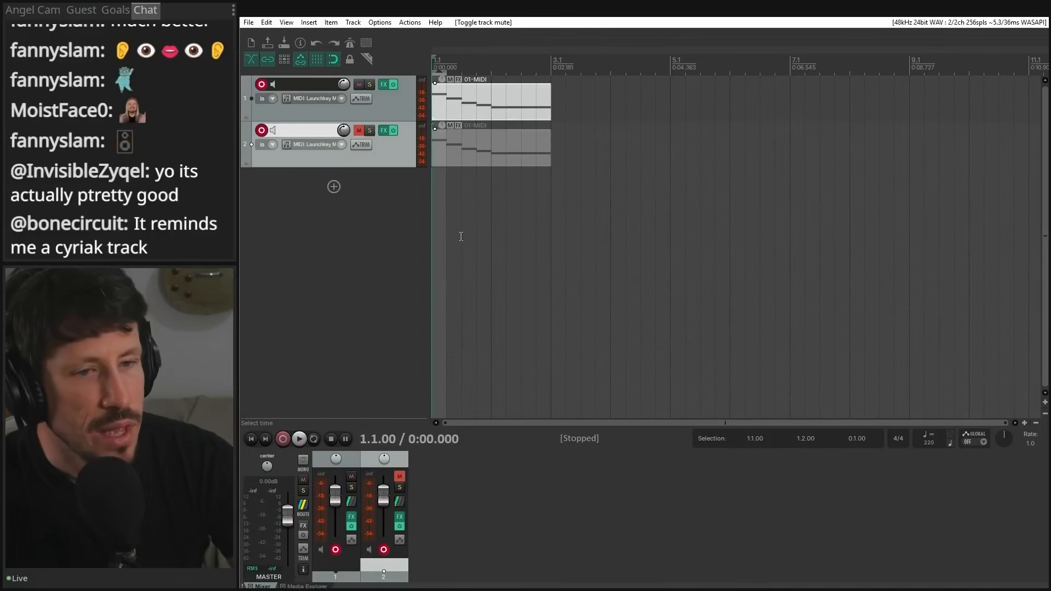
Delete the MIDI items on both tracks and set the time selection from 1.1.00 to 3.1.00.
click(521, 106)
key(Delete)
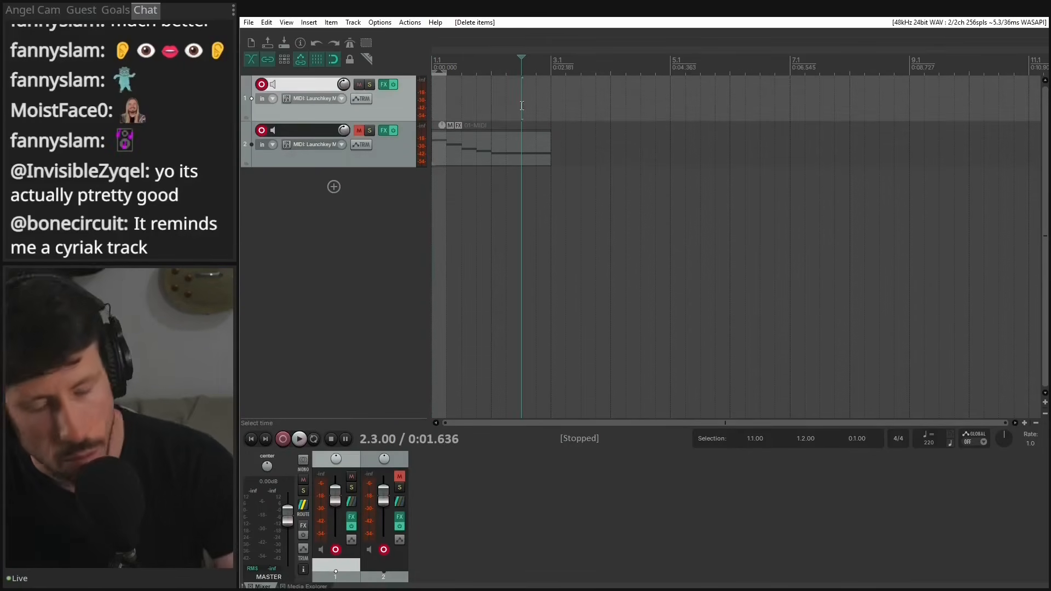
click(497, 141)
key(Delete)
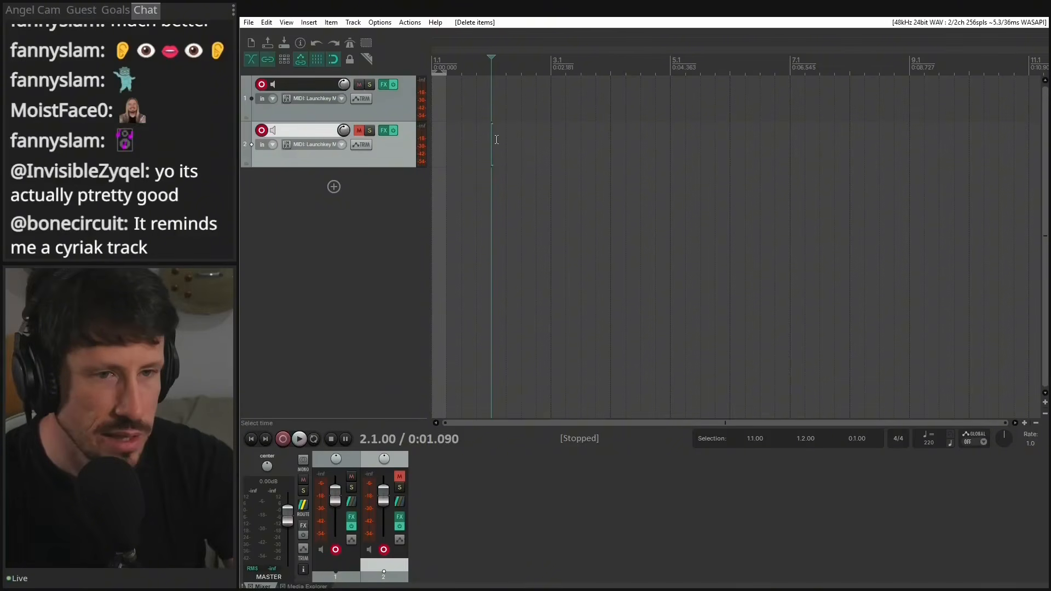
drag(444, 73, 550, 73)
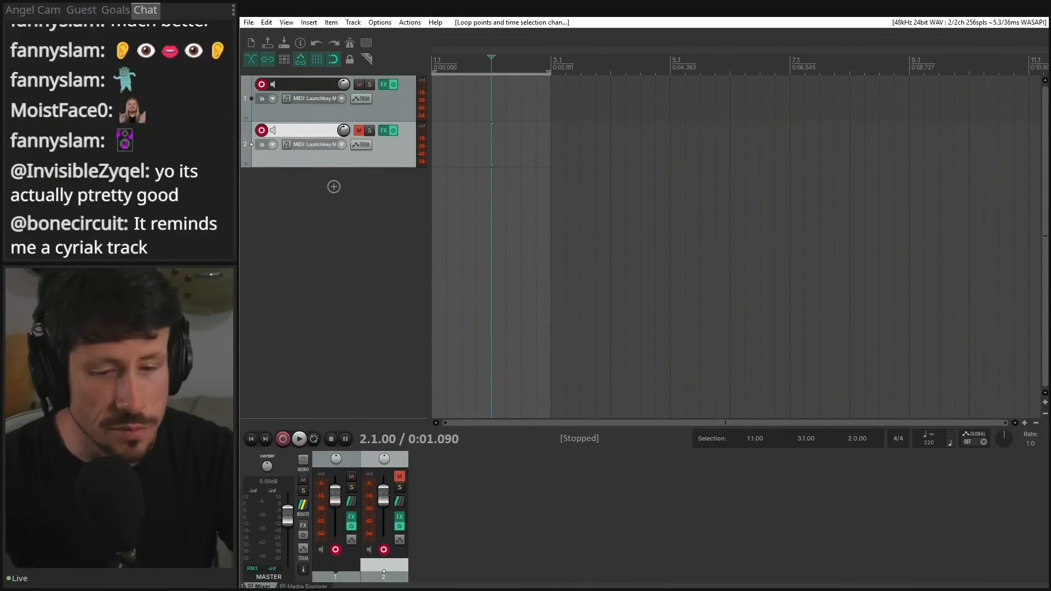
Switch to Aseprite, examine frames 22 to 27 of the save station's Open animation, and return to REAPER.
key(alt+Tab)
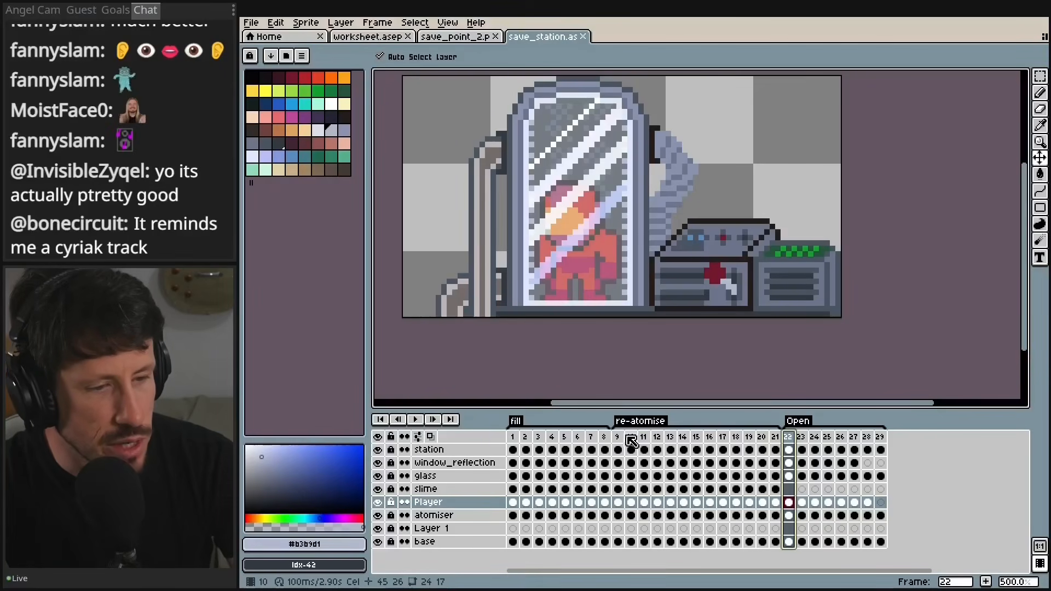
drag(788, 436, 855, 469)
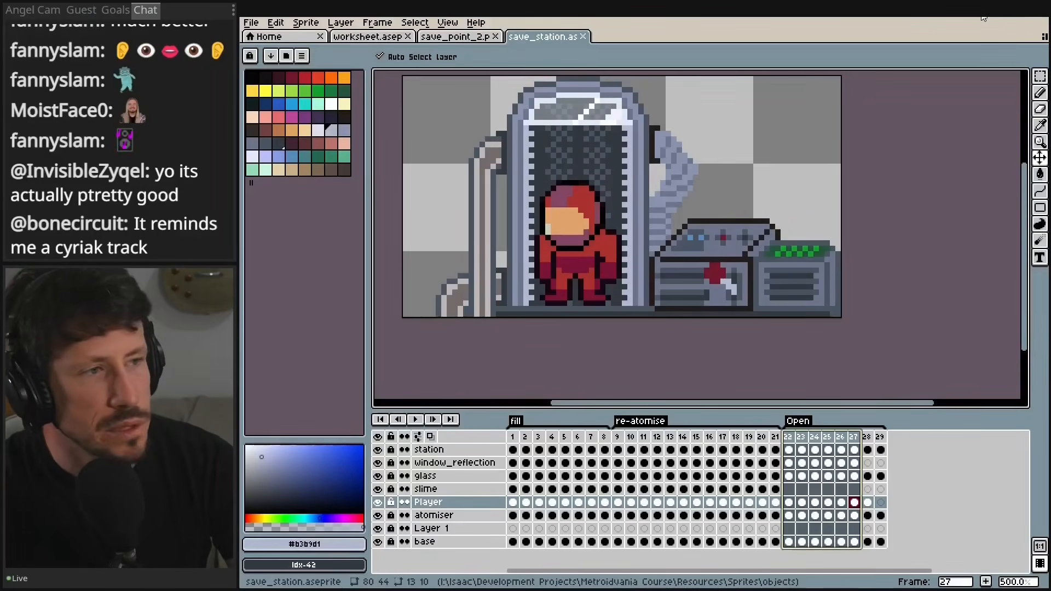
key(alt+Tab)
Open the effects of track 1 and switch Soraboy from PulseSynth to NoiseSynth.
click(383, 85)
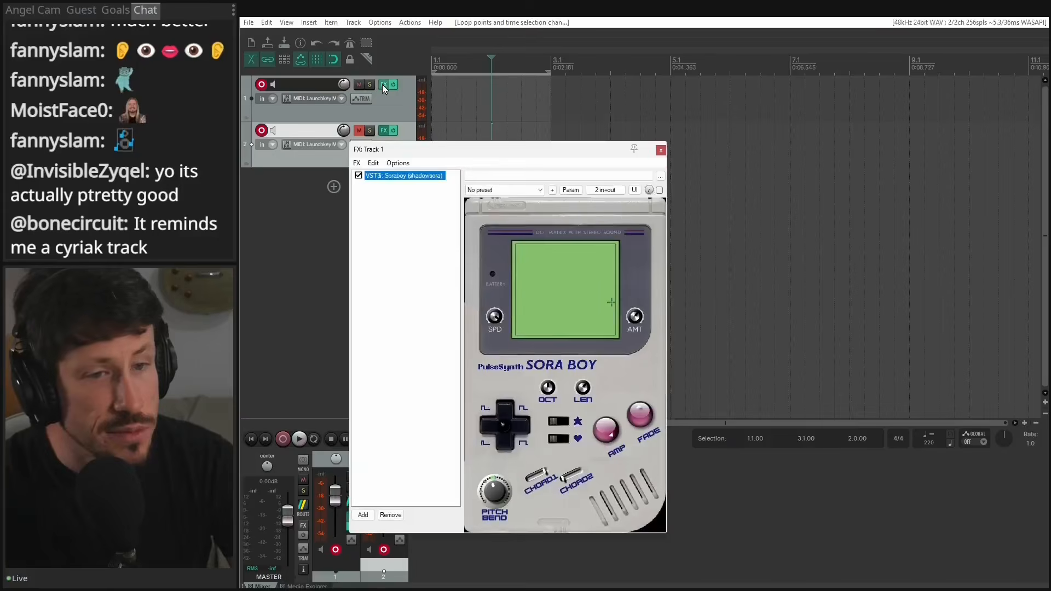
click(499, 367)
click(501, 402)
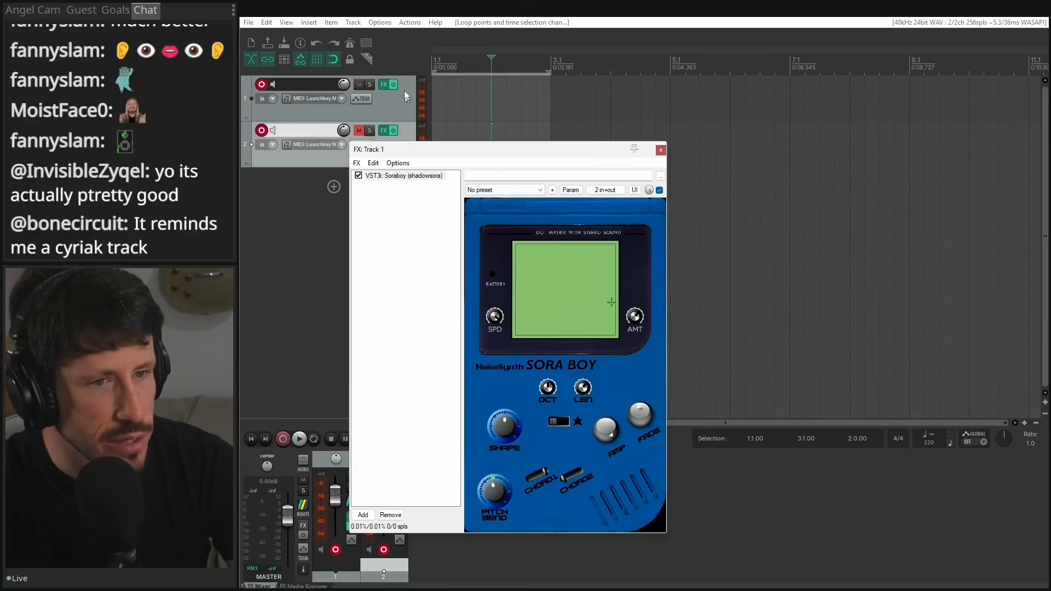
Extend the time selection to 3.4.00 and open a new MIDI item spanning bars 1 and 2 of track 1.
click(463, 104)
drag(596, 101, 525, 78)
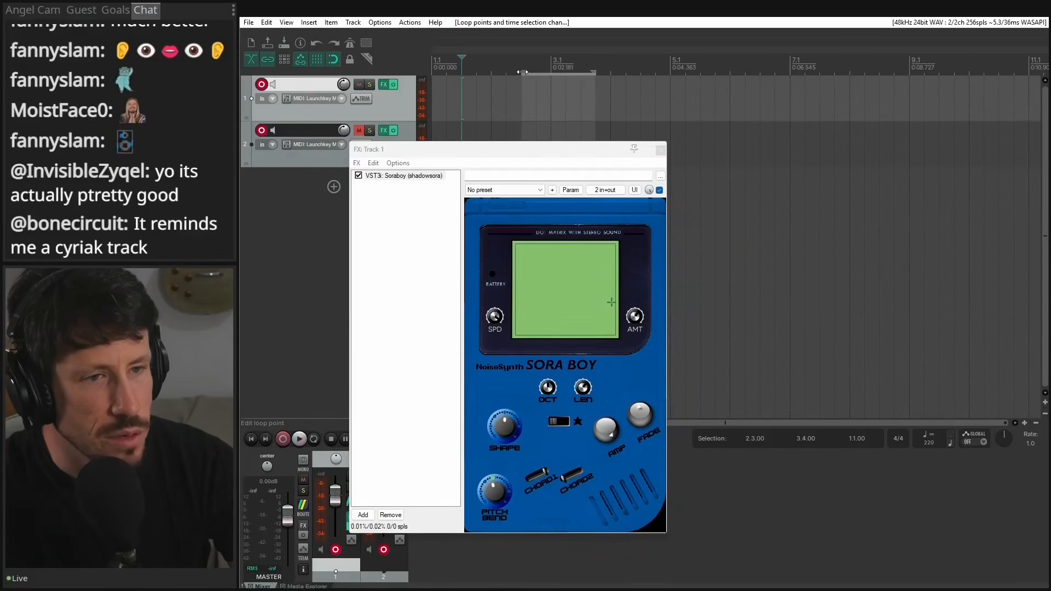
double_click(536, 98)
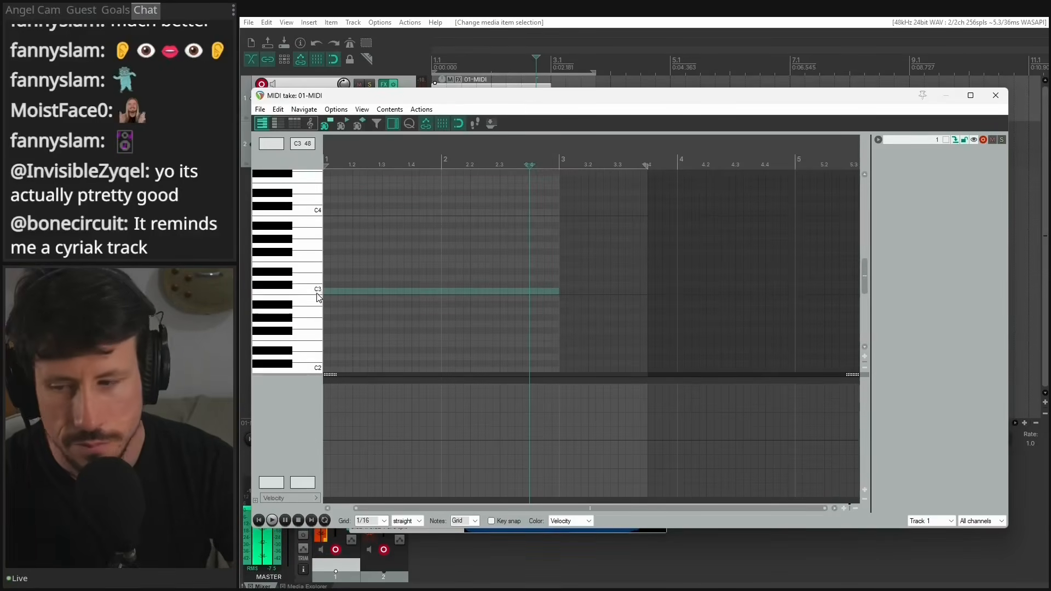
Audition keys from C3 up to F6, draw one F6 note across the item's two bars, and close the MIDI editor.
click(319, 293)
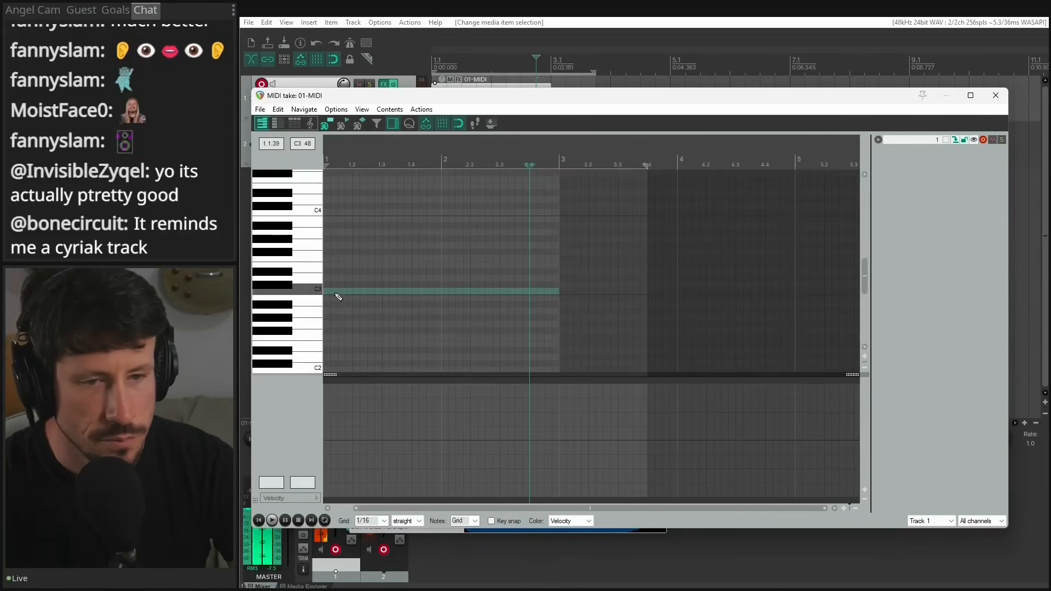
scroll(317, 268, up, 3)
scroll(329, 219, up, 5)
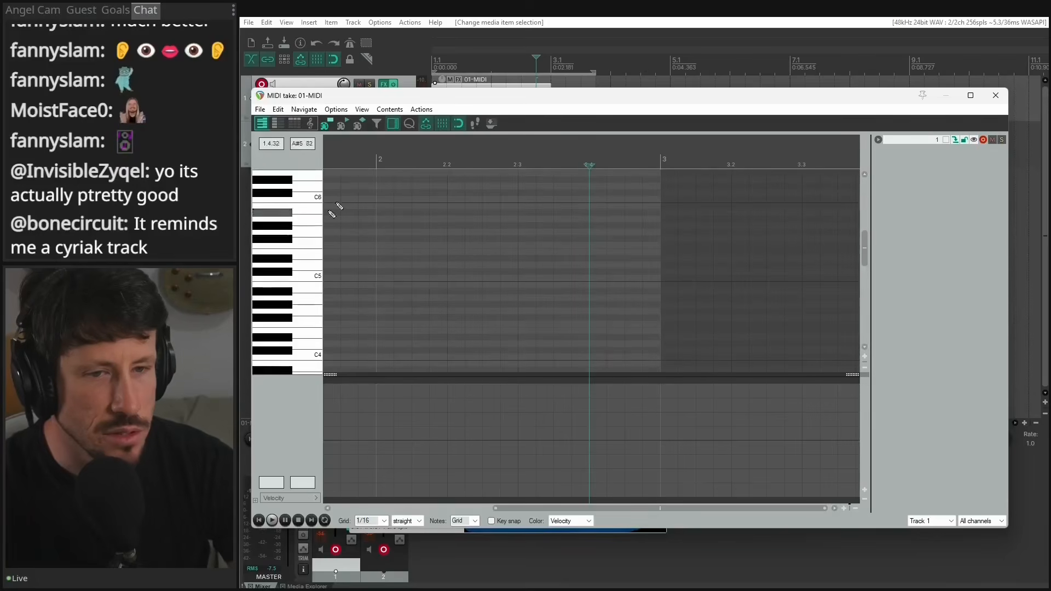
click(310, 207)
click(310, 208)
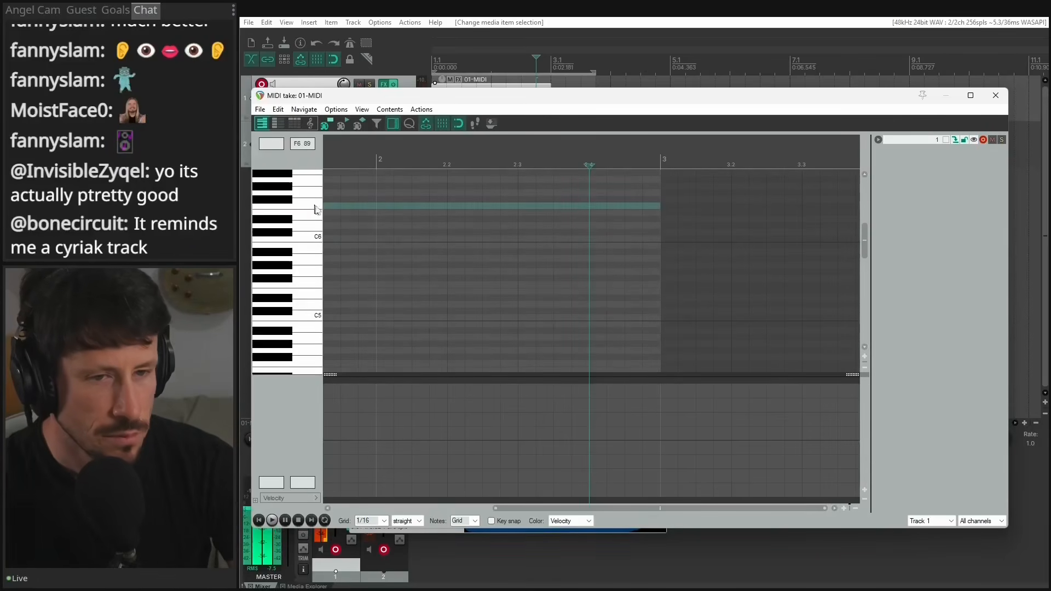
scroll(550, 211, down, 4)
scroll(542, 217, up, 2)
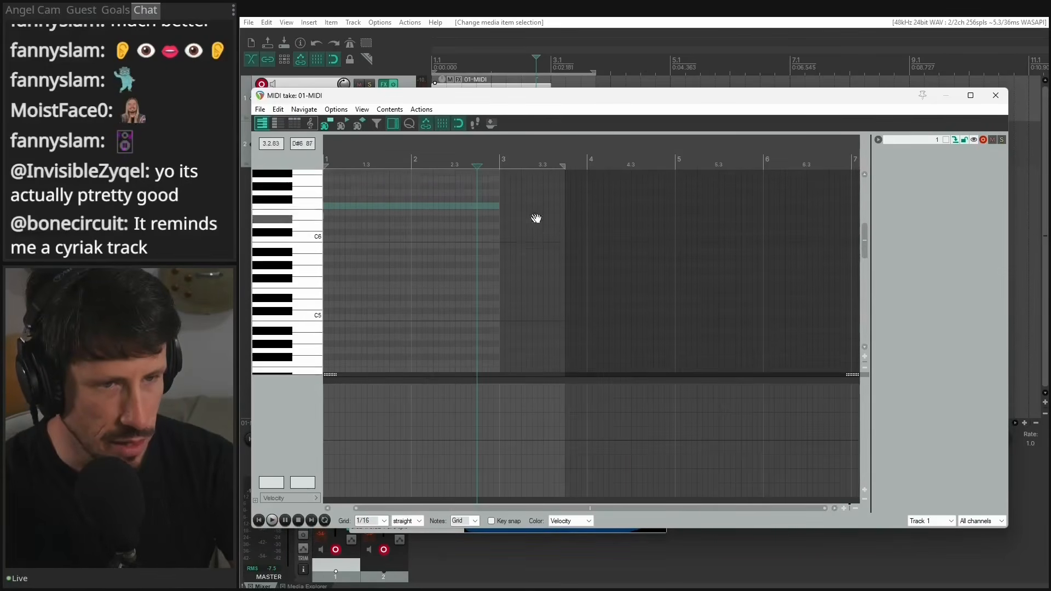
click(331, 212)
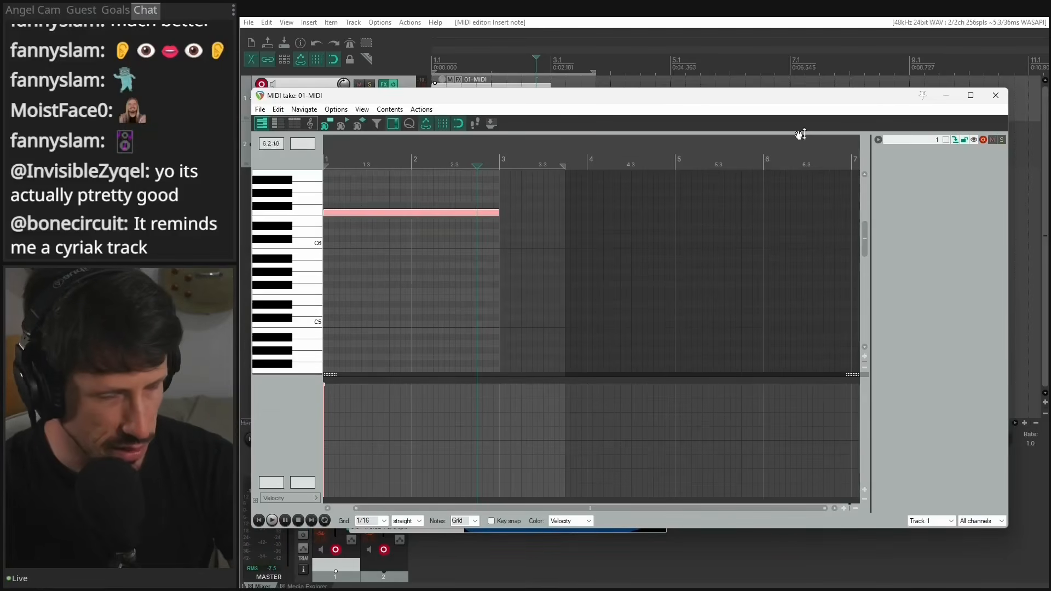
click(996, 95)
Adjust Soraboy's AMP control and play the noise note from the start of the project.
click(607, 430)
key(space)
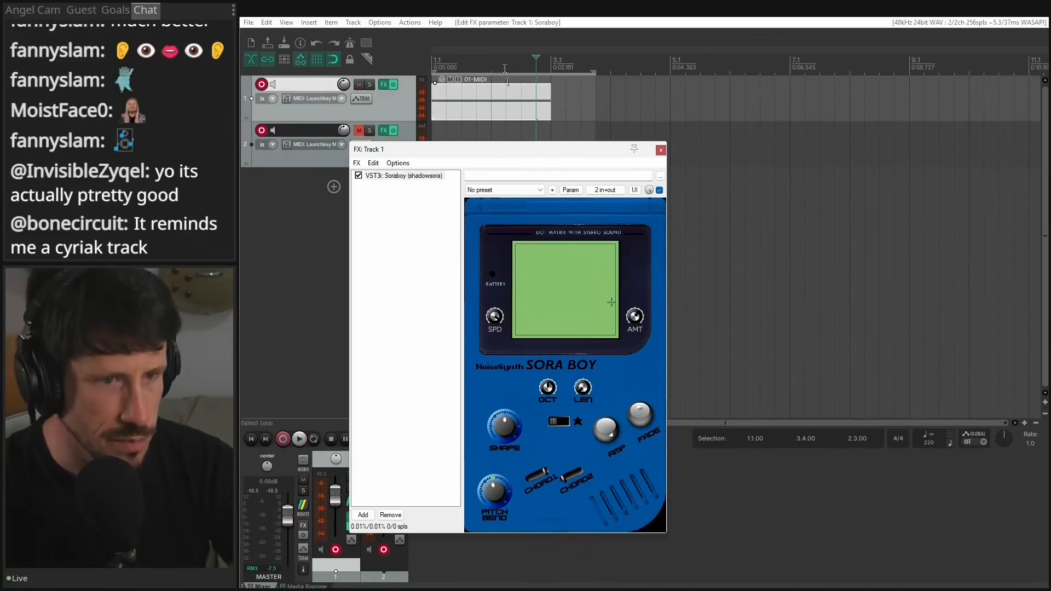
click(485, 65)
key(space)
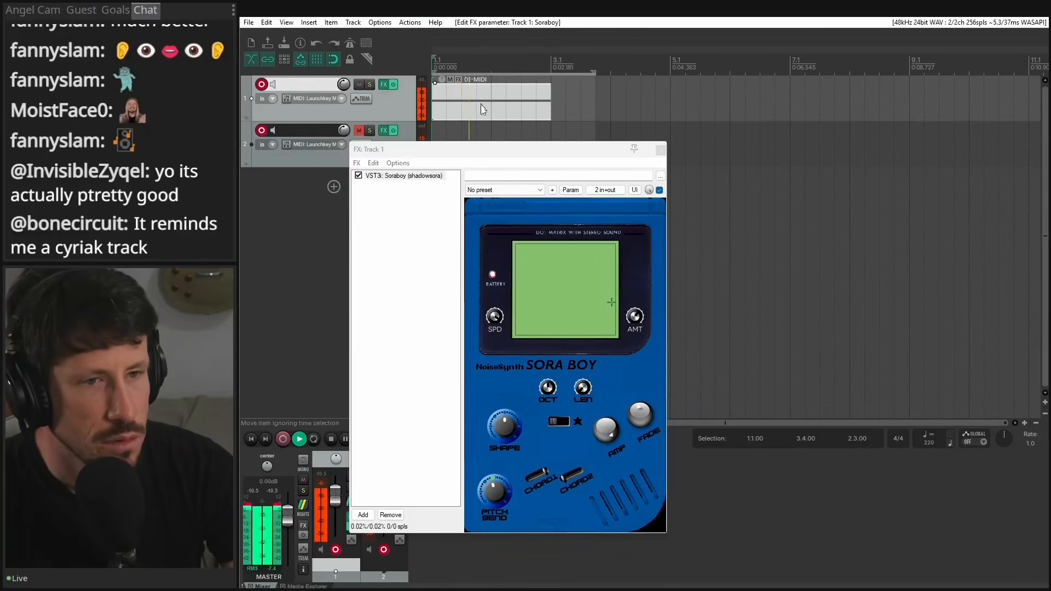
key(space)
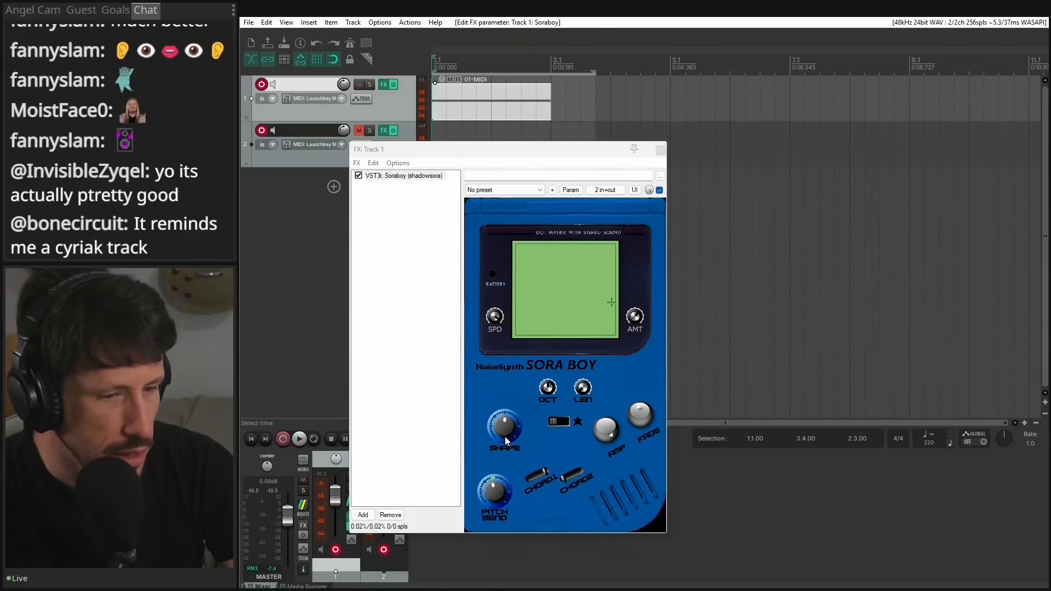
Try turning Soraboy's Pitch Bend knob upward while the noise note plays.
click(492, 490)
key(space)
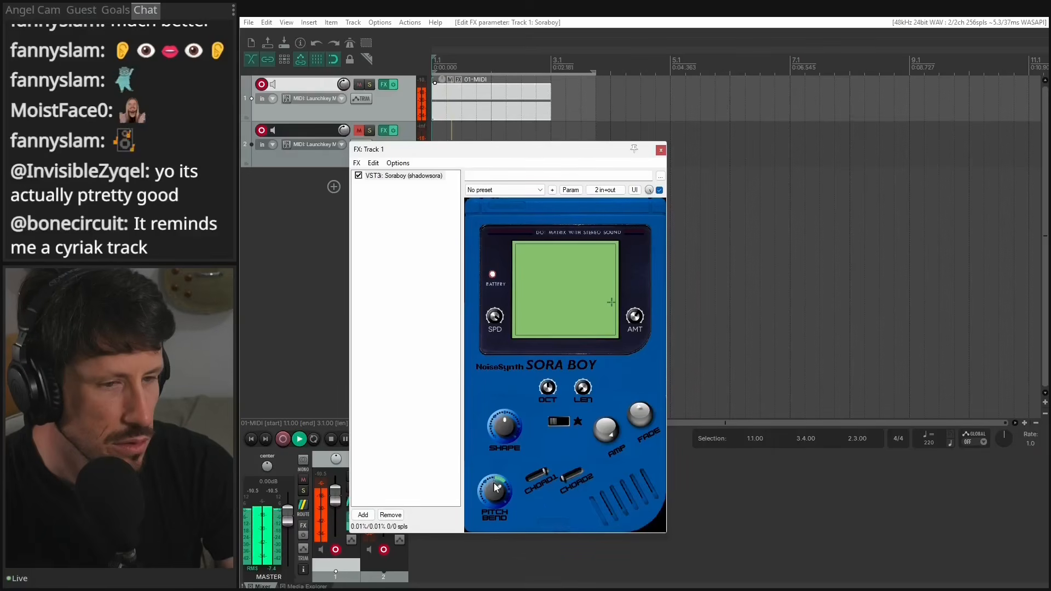
key(space)
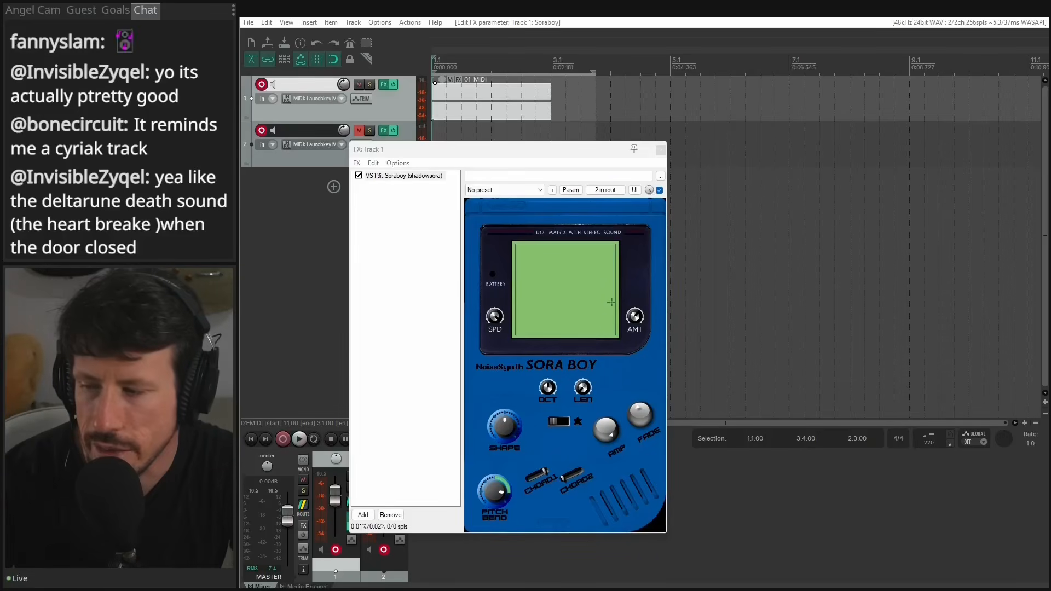
Switch to the browser, play the YouTube clip of the Deltarune/Undertale death screen, and return to REAPER.
key(alt+Tab)
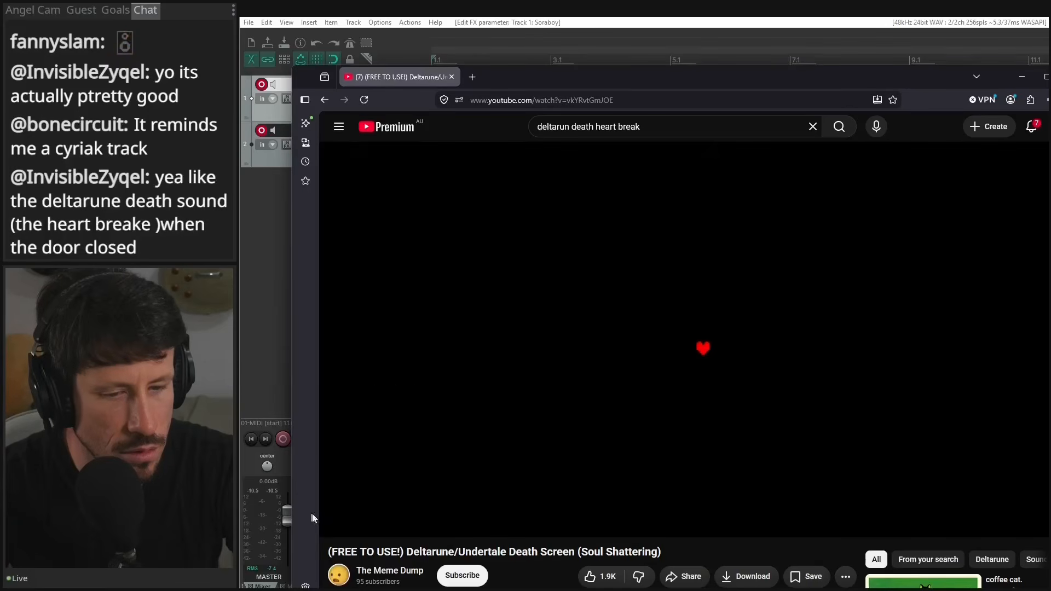
click(336, 522)
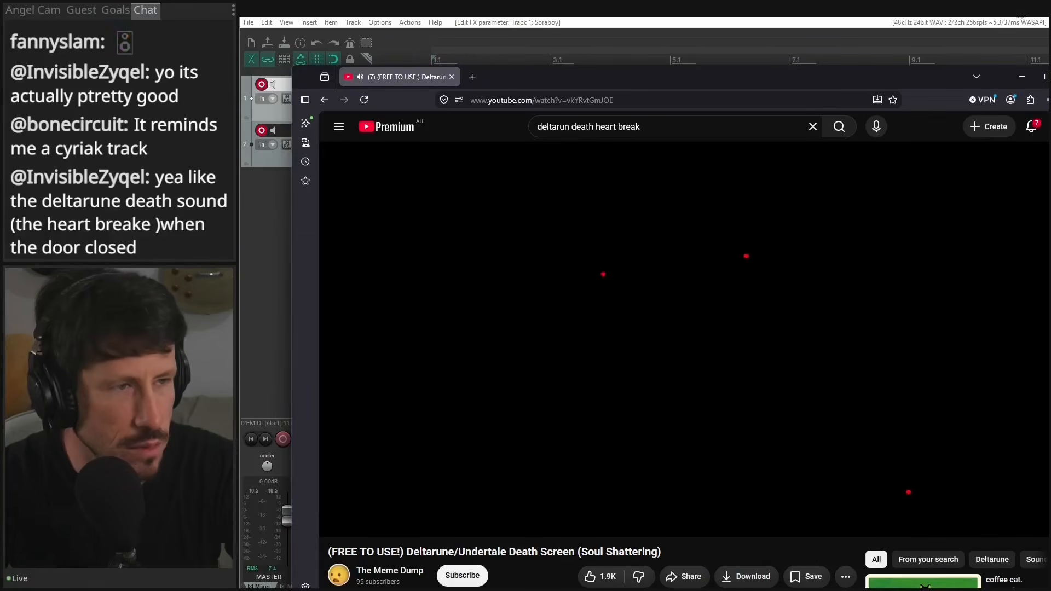
key(alt+Tab)
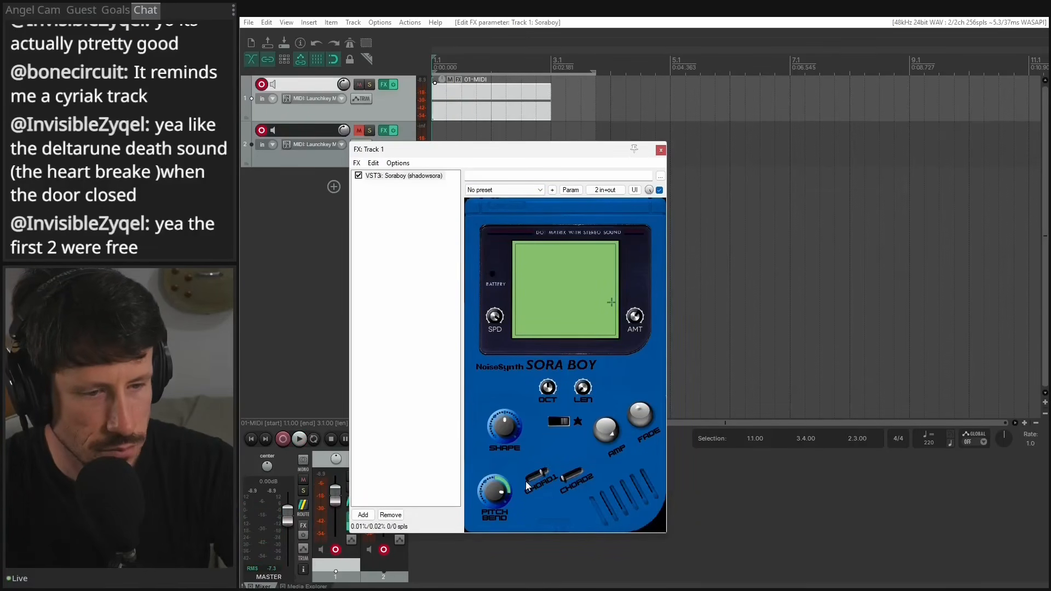
Play the noise note with Pitch Bend turned back near its centre, and stop playback.
key(space)
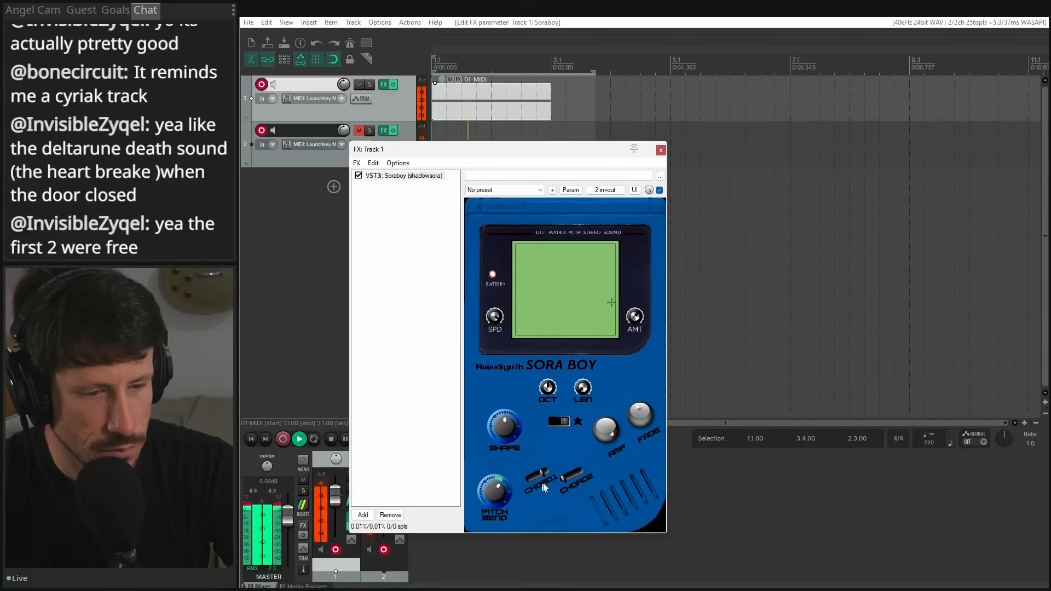
key(space)
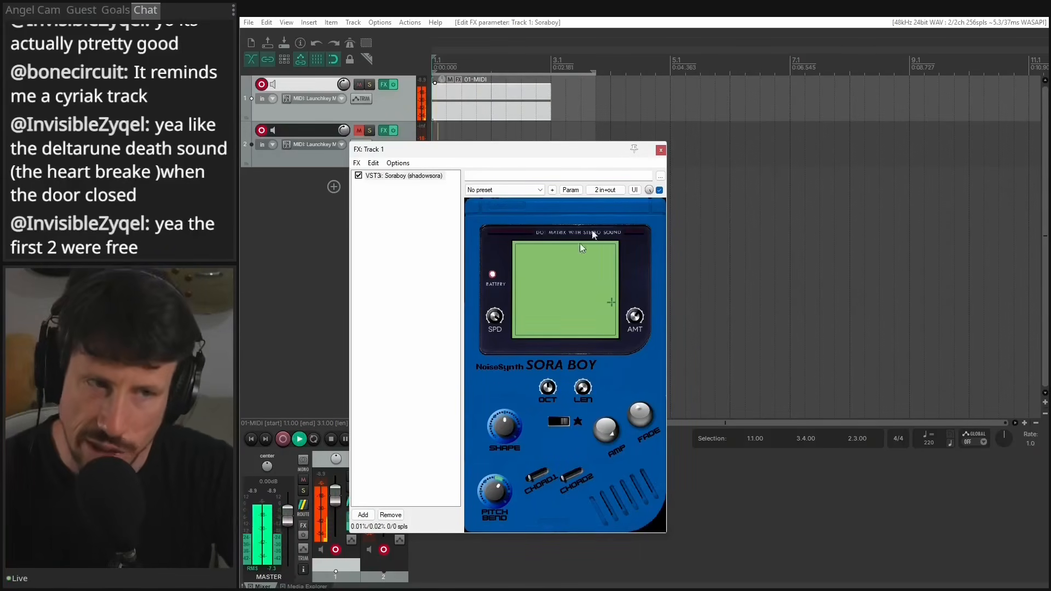
key(space)
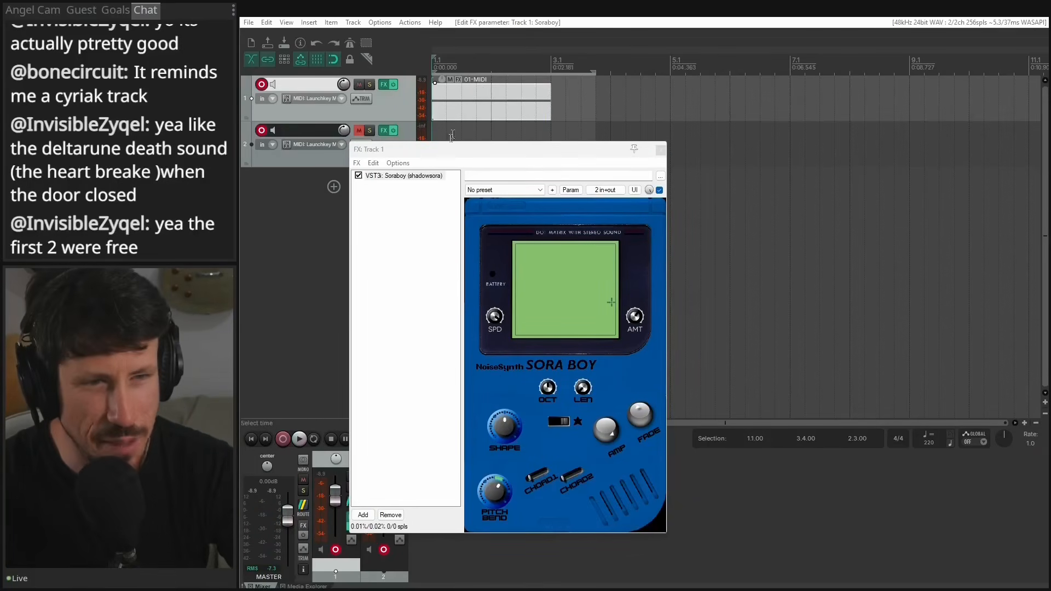
Play the noise note twice with Soraboy's current settings, stopping after each playback.
drag(444, 149, 457, 143)
key(space)
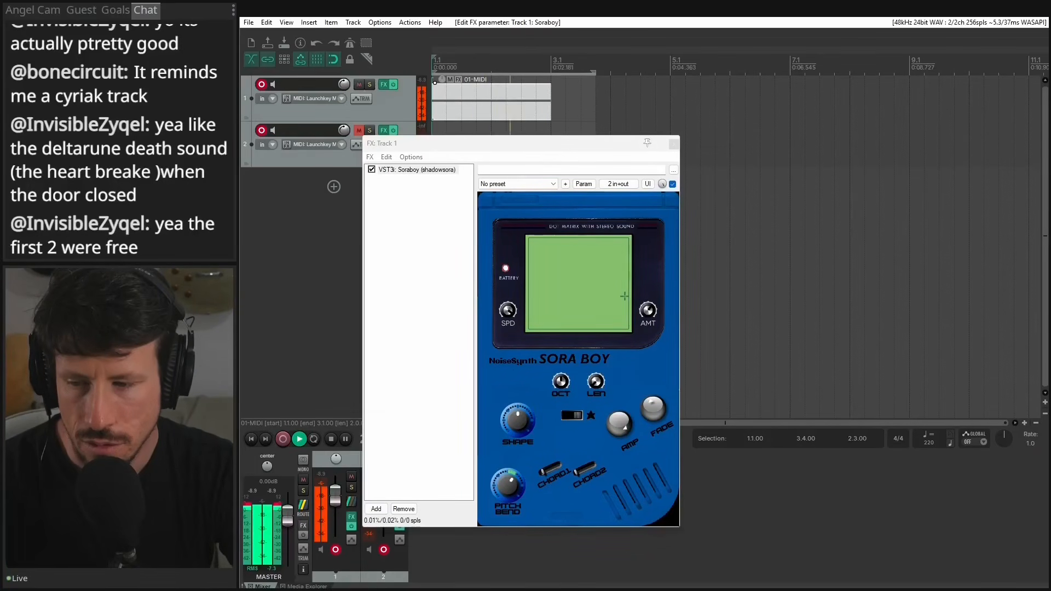
key(space)
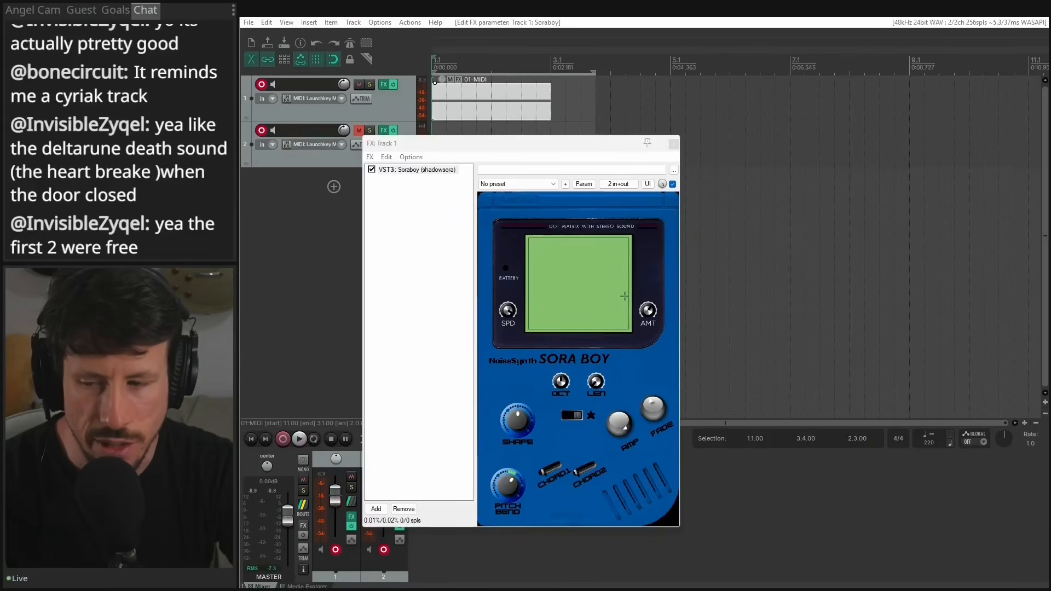
key(space)
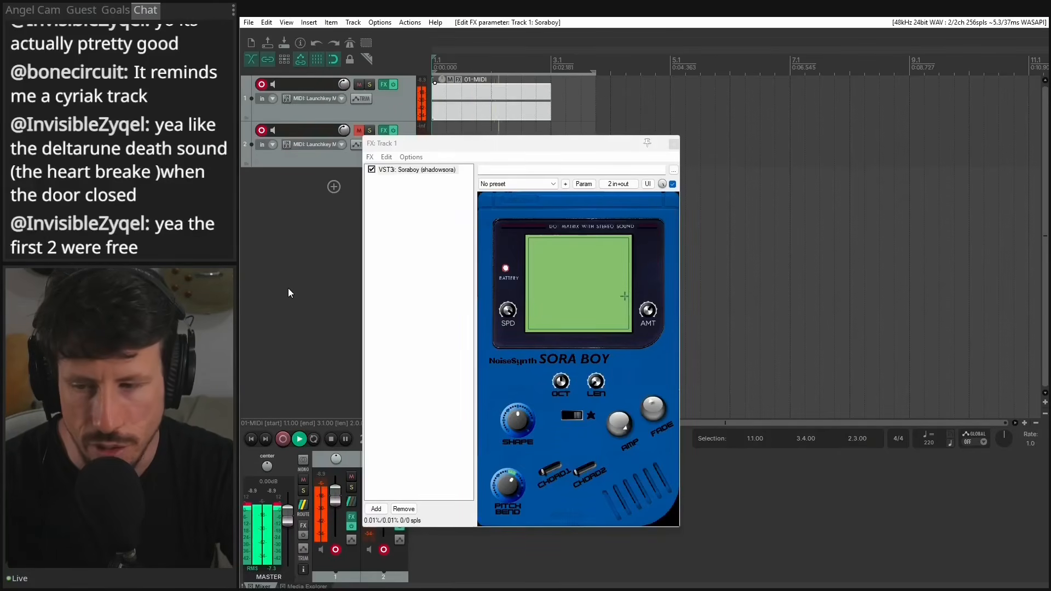
key(space)
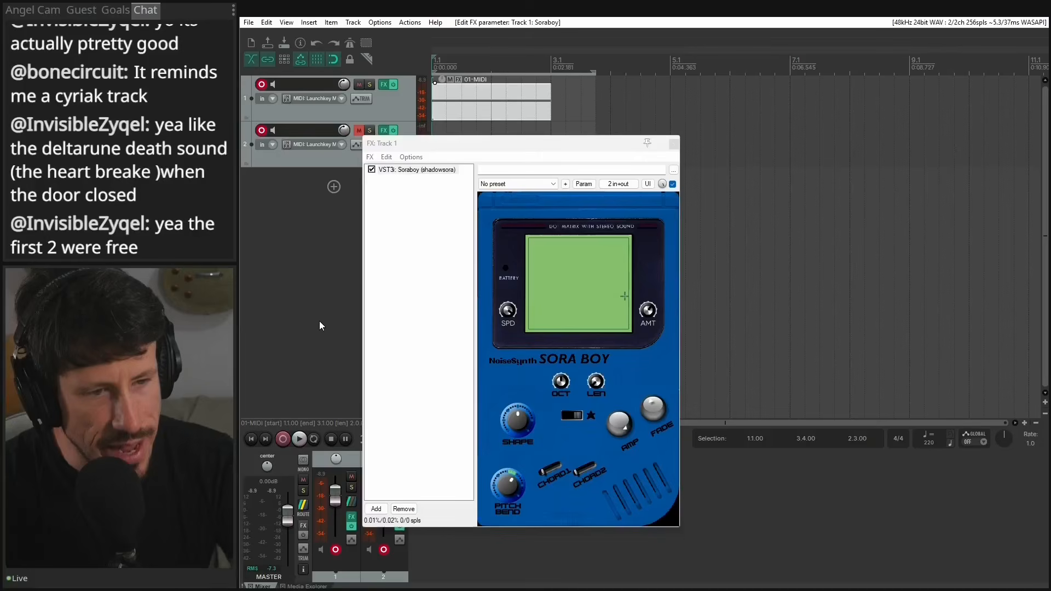
Switch Soraboy's synth mode to Wave and play the note from the start and from beat 1.3.
click(505, 364)
click(517, 385)
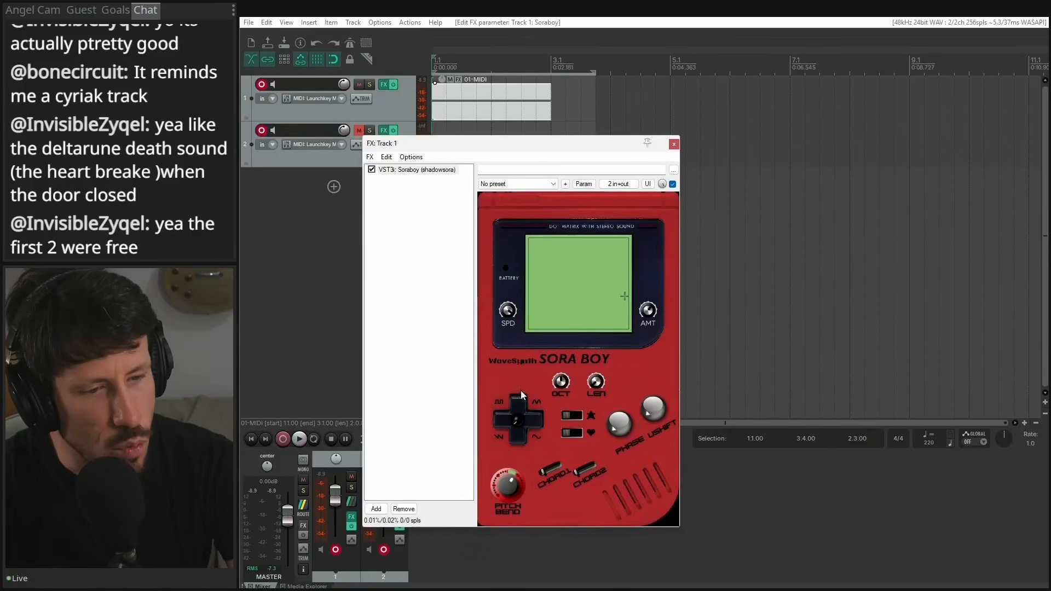
key(space)
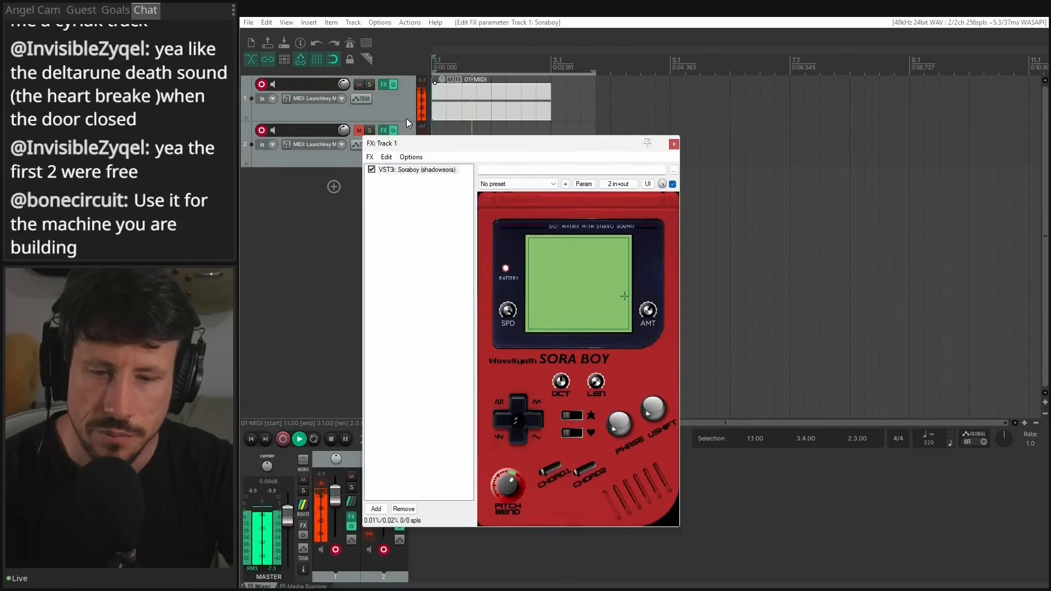
key(space)
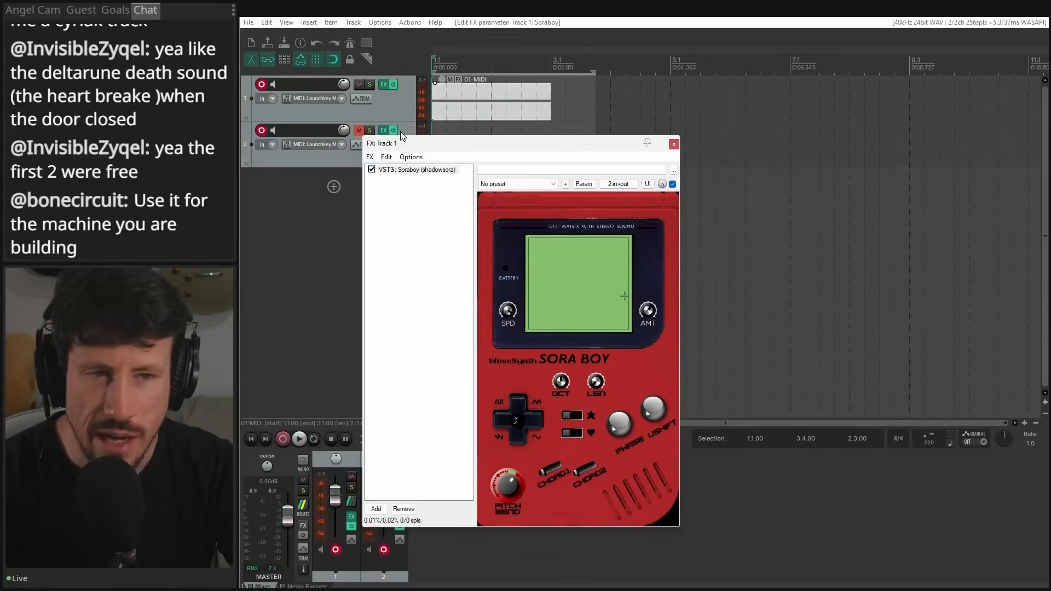
click(462, 67)
key(space)
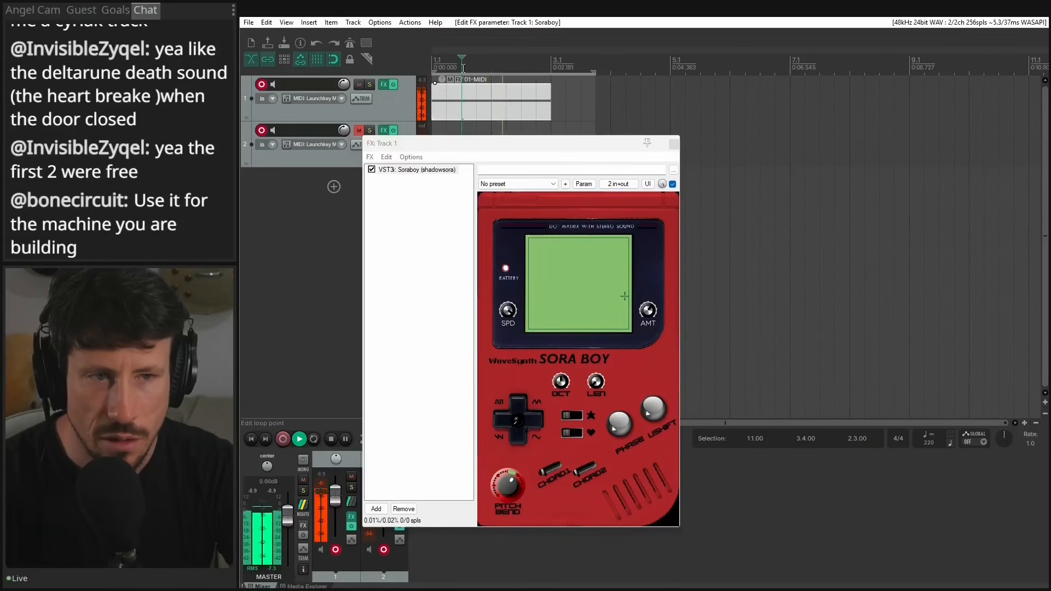
key(space)
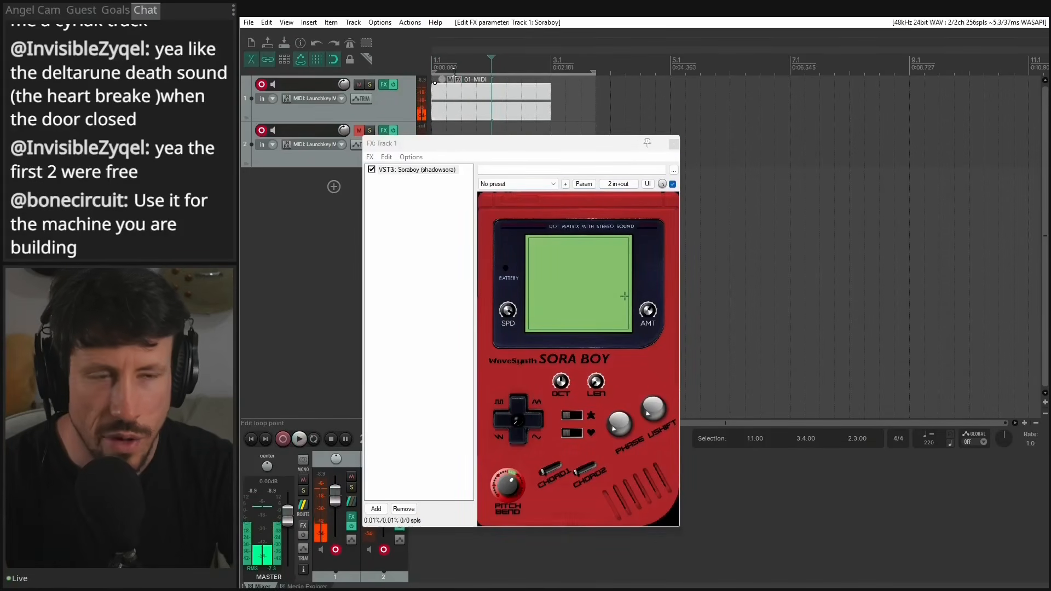
Extend the end of the track 1 MIDI item to bar 5 and play it.
mouse_move(463, 64)
mouse_down()
mouse_move(436, 63)
mouse_move(472, 72)
mouse_up()
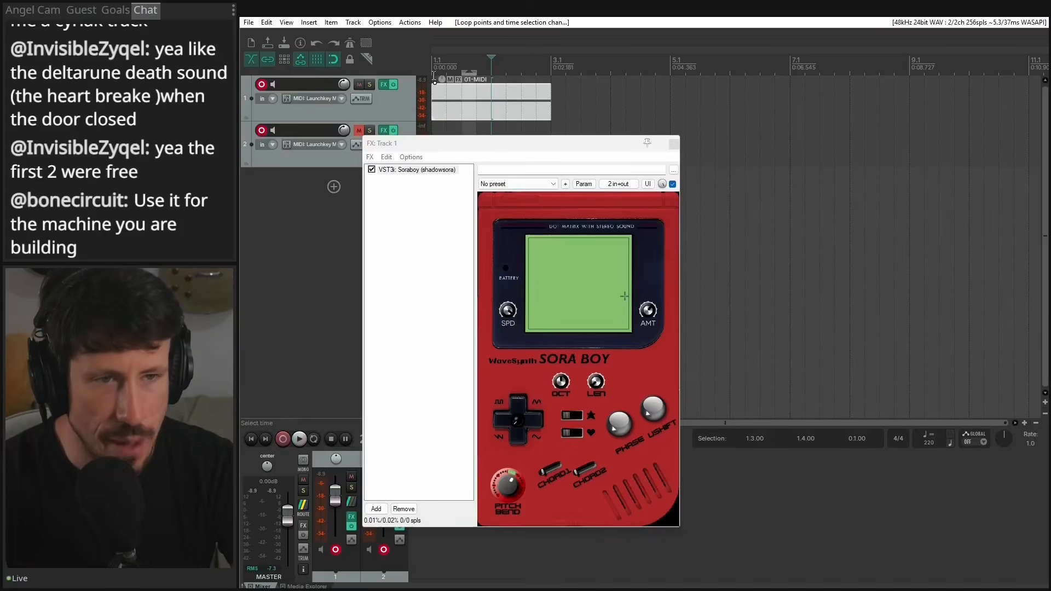
drag(542, 107, 670, 107)
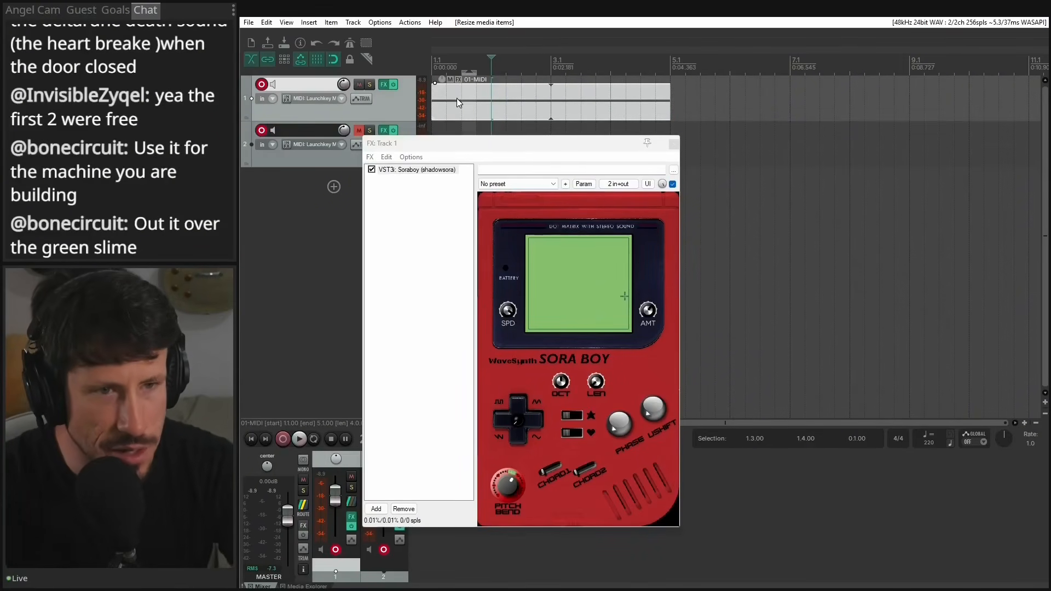
key(space)
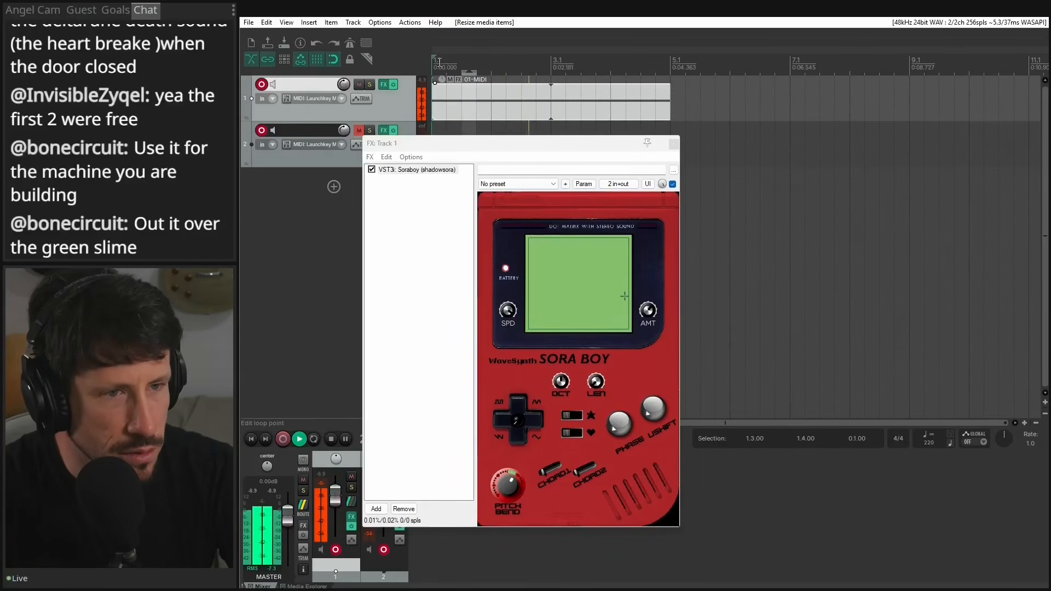
Lengthen the MIDI note past the end of bar 4 in the MIDI editor and play the sustained sound.
double_click(493, 104)
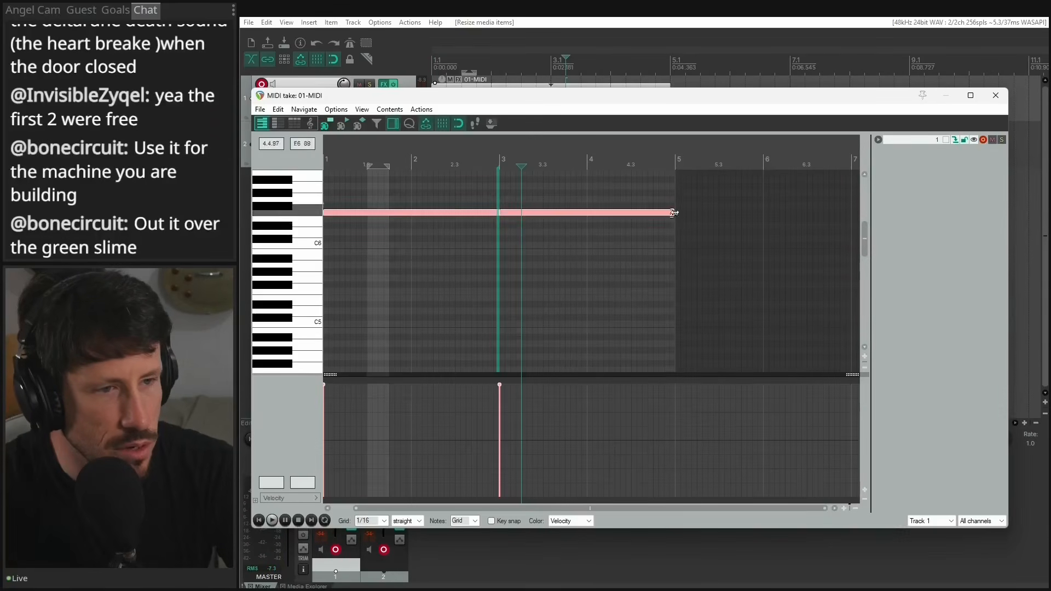
drag(676, 185, 855, 181)
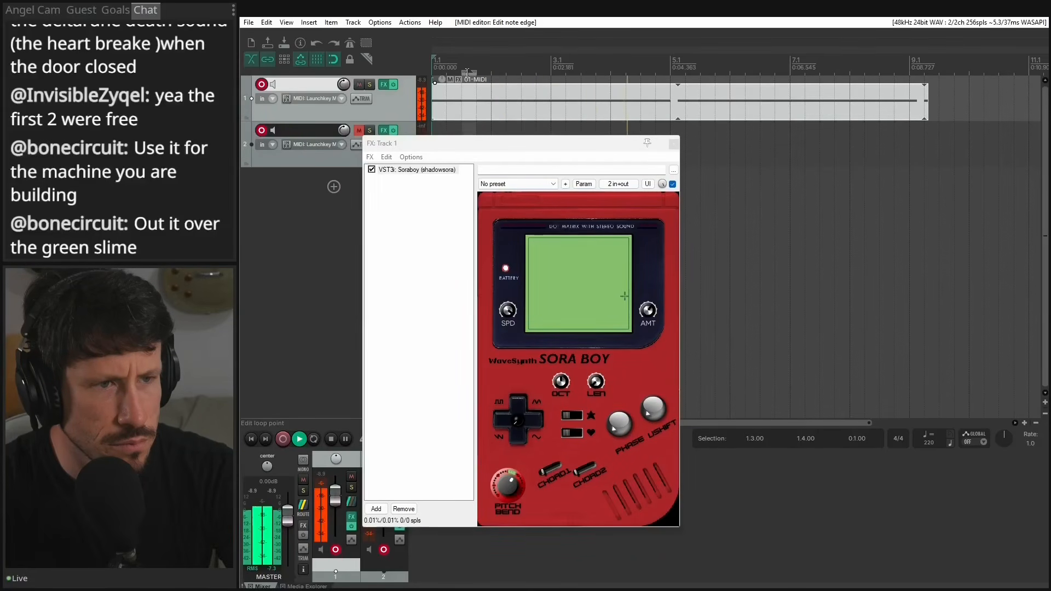
key(space)
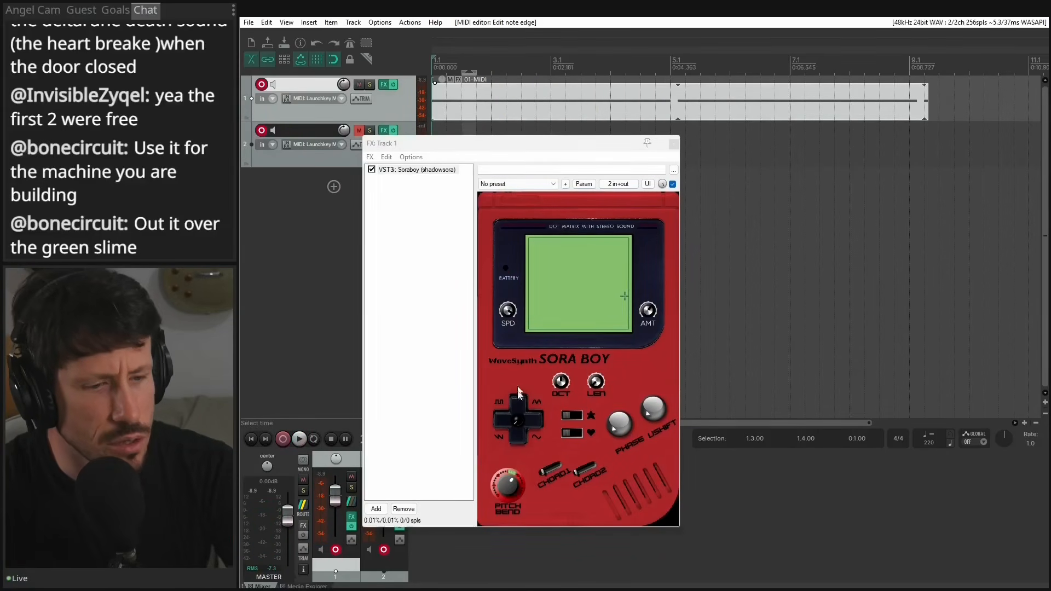
Adjust Soraboy's UShift control, play the sustained note, and close the FX window.
key(space)
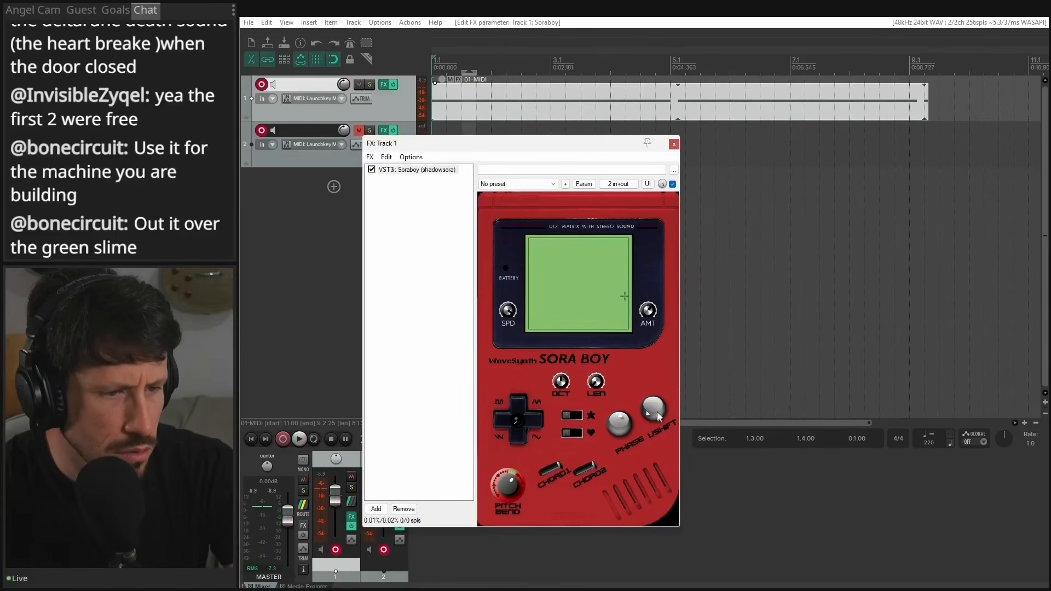
key(space)
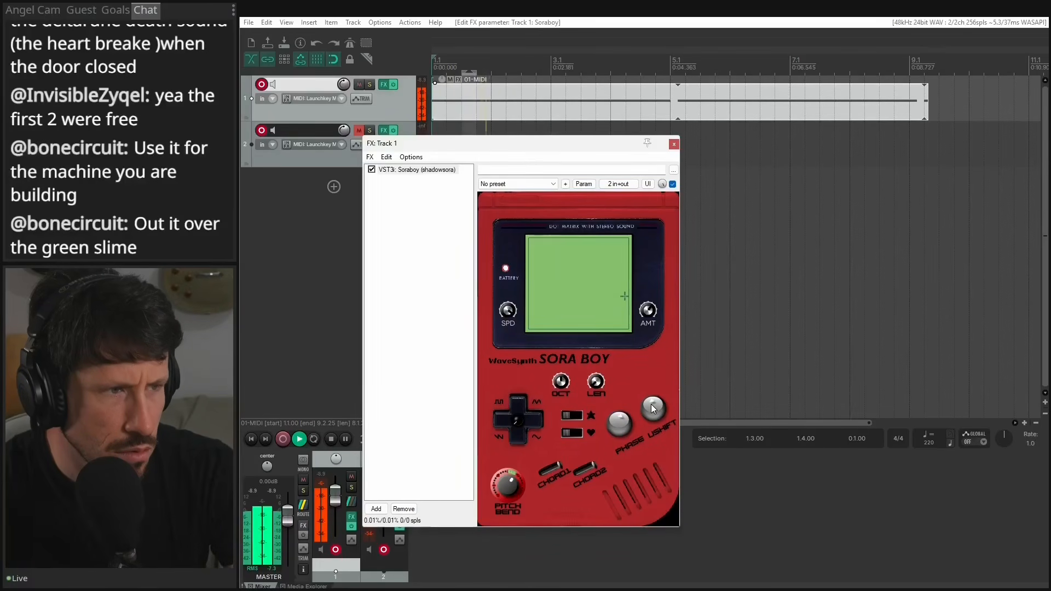
key(space)
click(673, 145)
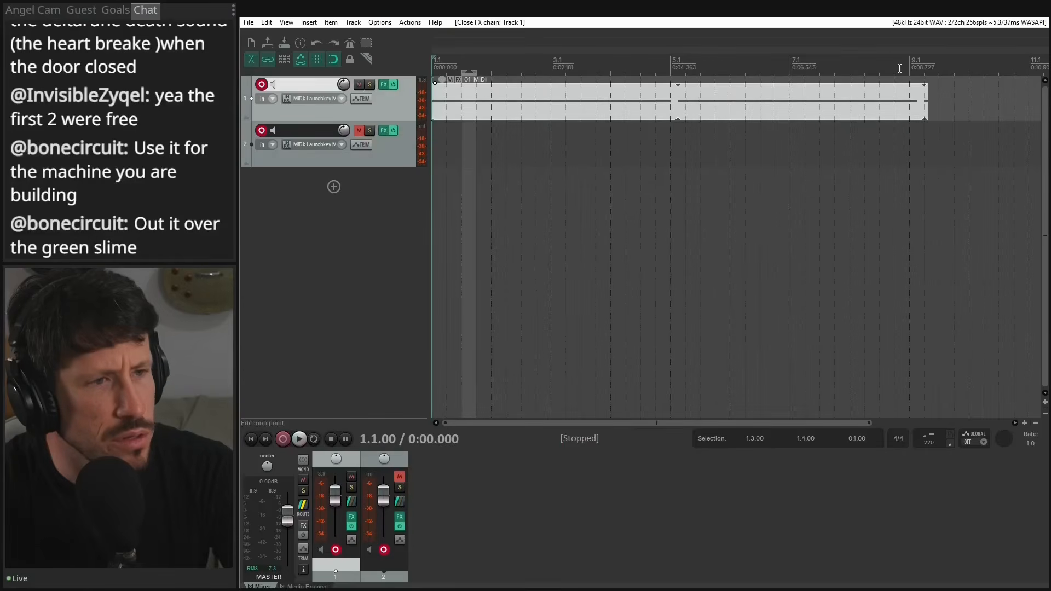
Trim the MIDI item's end back to bar 5 and render the entire project as a WAV file named door.
click(920, 97)
drag(928, 97, 670, 98)
click(245, 25)
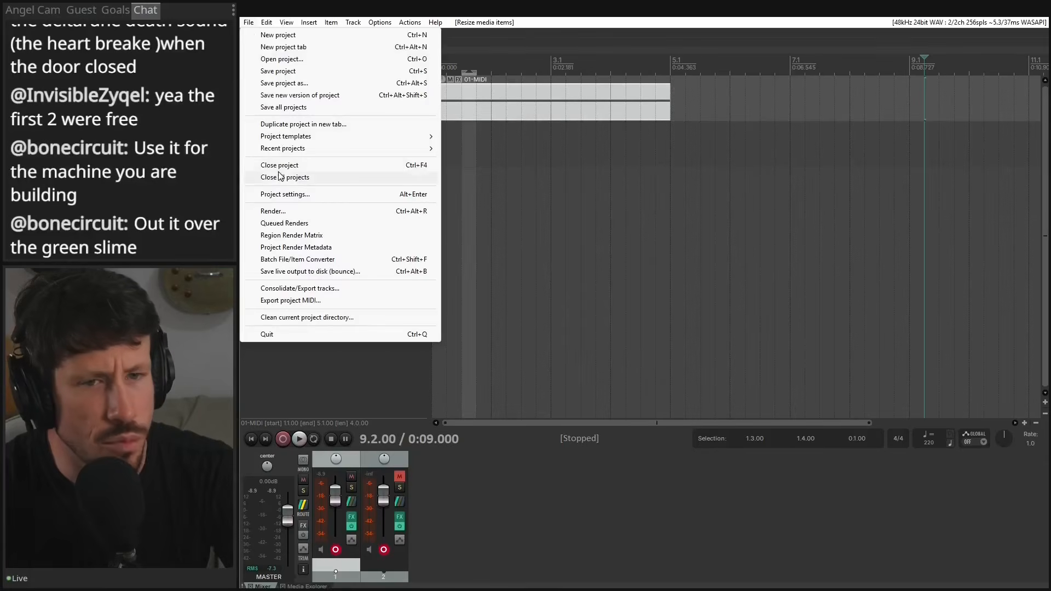
click(273, 212)
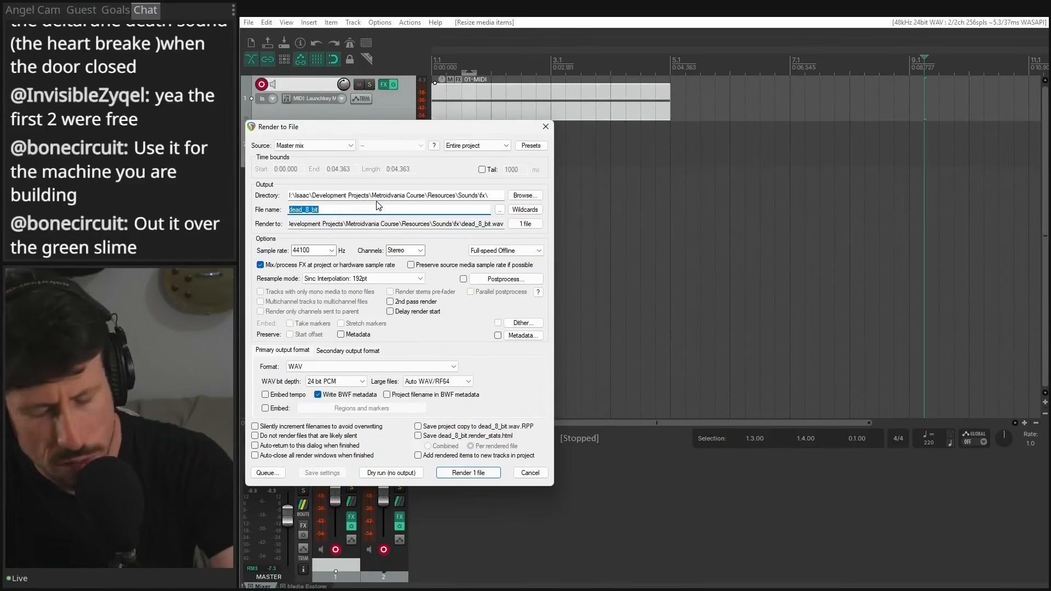
text(door)
key(Return)
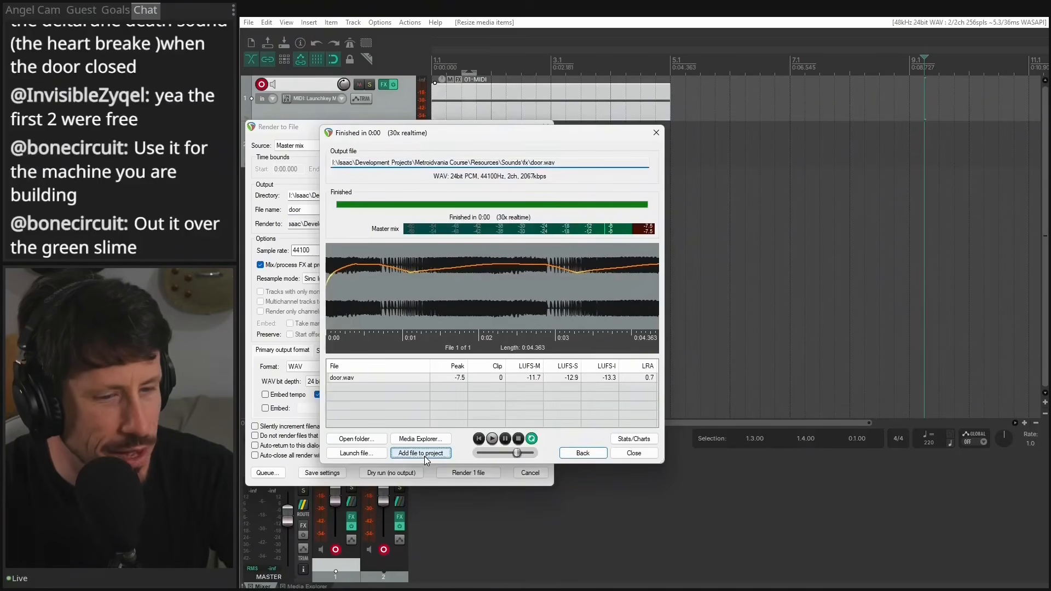
Replace the MIDI item in the project with the rendered door.wav and play it.
click(420, 453)
key(space)
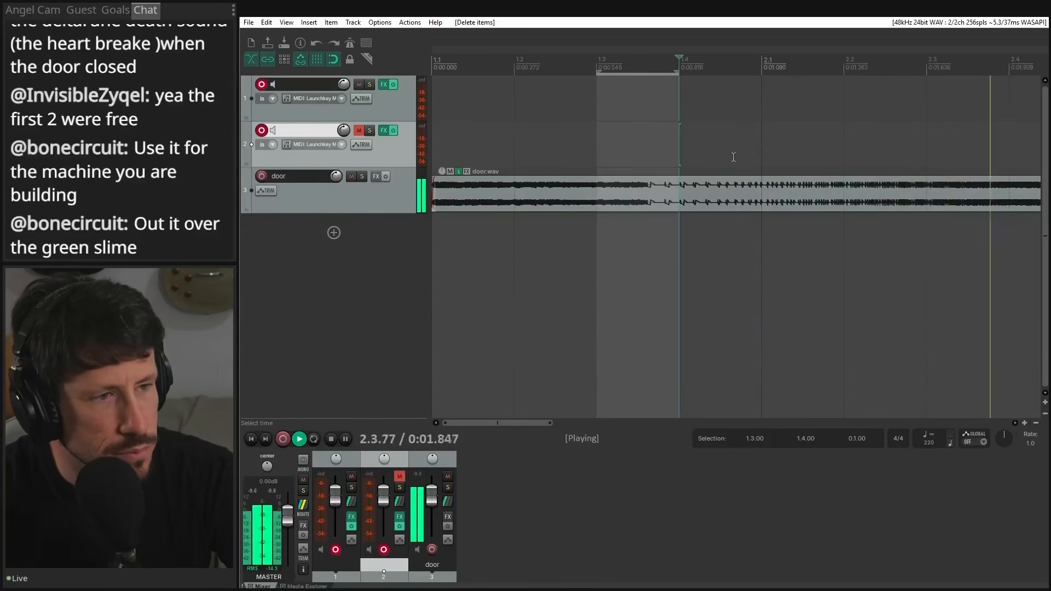
scroll(734, 159, down, 5)
key(space)
Trim the start and end of the door clip, add a short fade-out, and play it from the start.
click(455, 197)
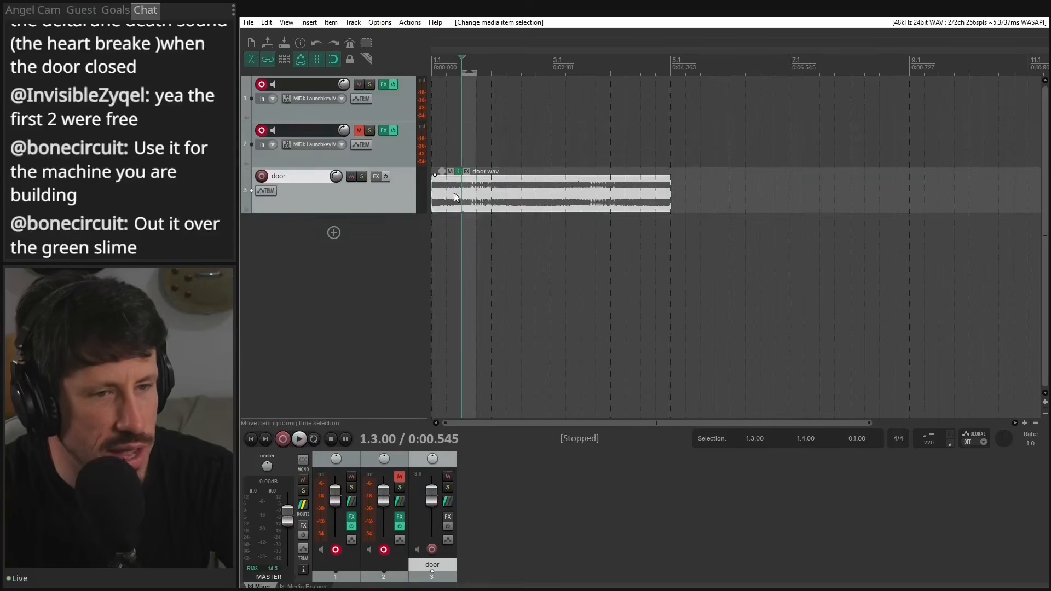
mouse_move(433, 195)
mouse_down()
mouse_move(478, 206)
mouse_move(448, 198)
mouse_up()
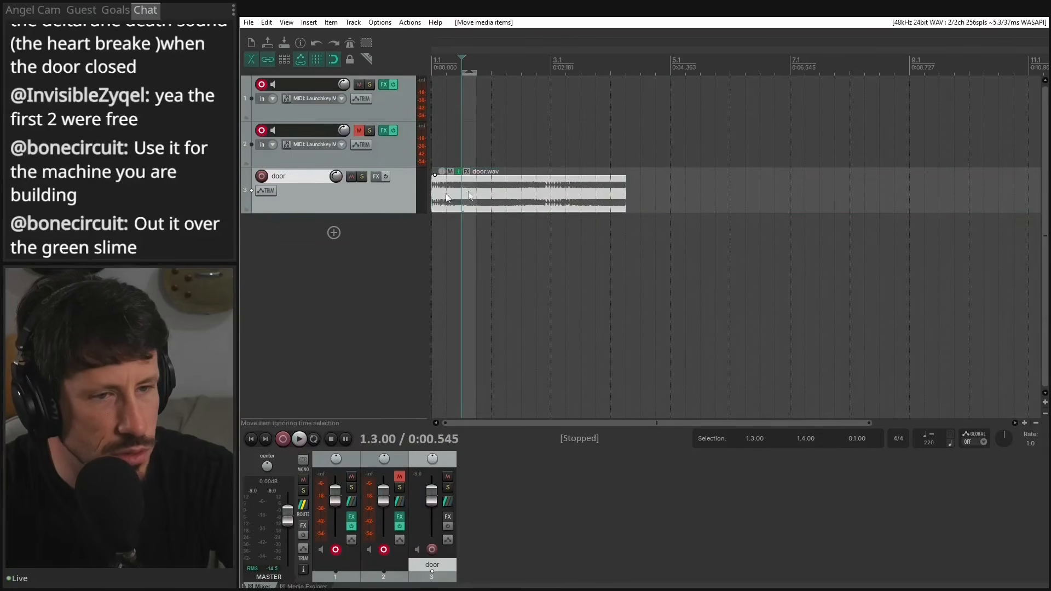
drag(625, 202, 535, 175)
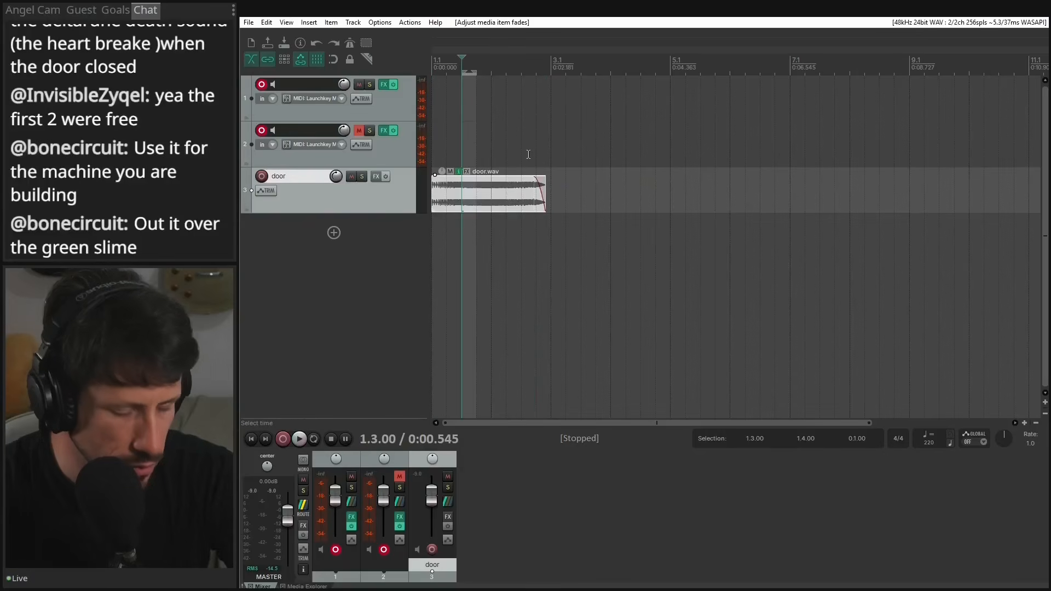
key(Home)
key(space)
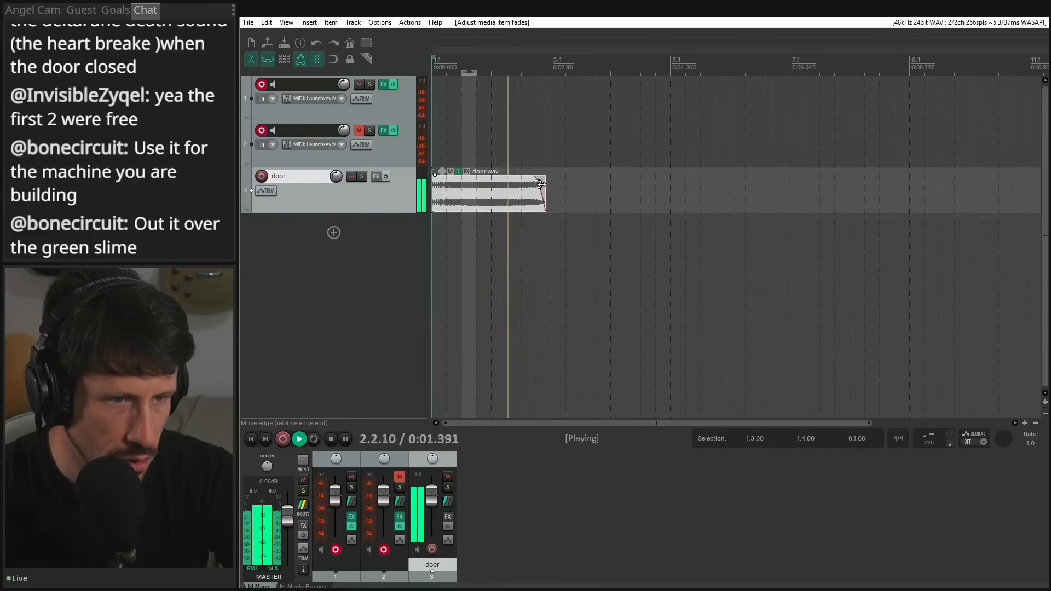
key(space)
Shorten the door clip to about 1.14 seconds and play it twice from the start.
drag(541, 184, 491, 193)
key(space)
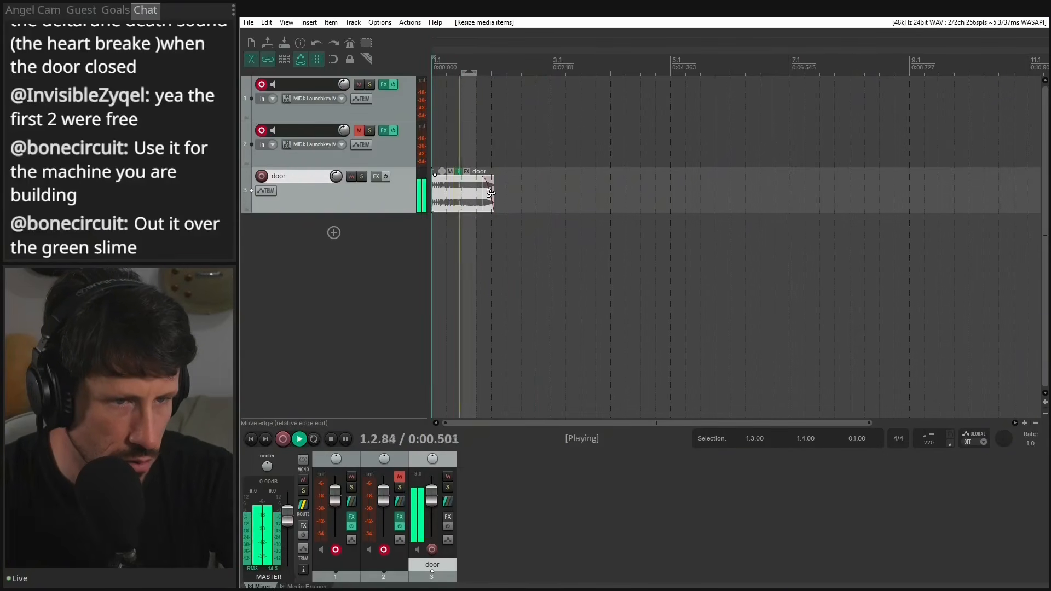
key(space)
key(space)
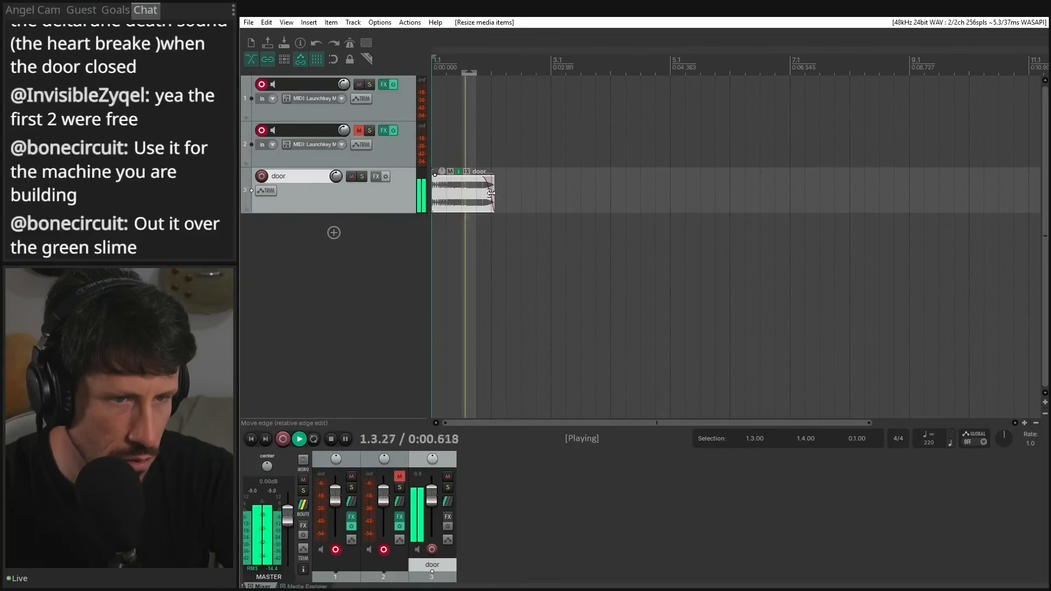
key(space)
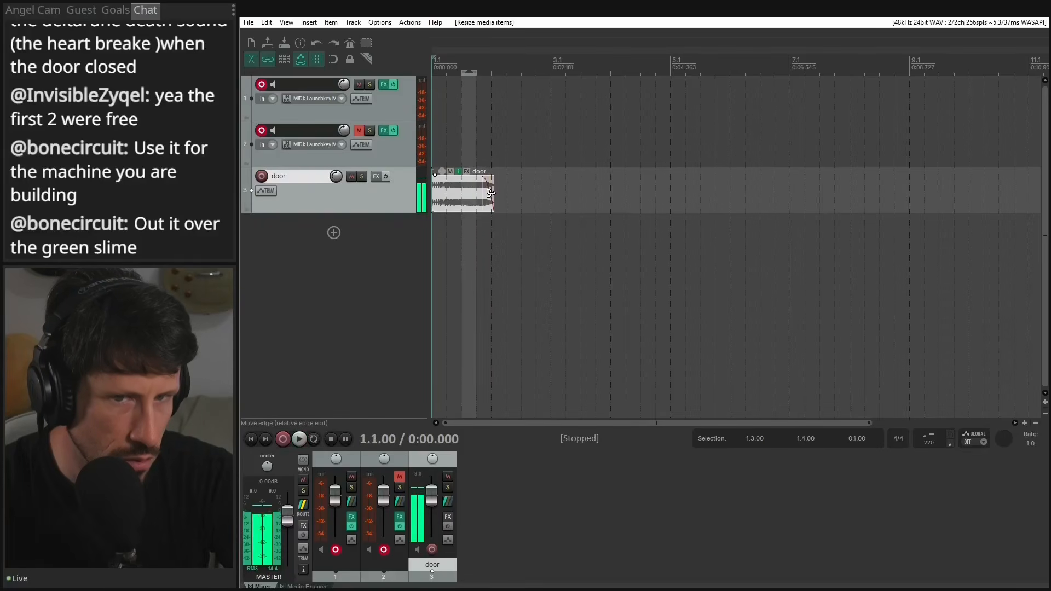
Render the shortened door clip as a WAV file with _opening added to the file name.
click(248, 23)
click(339, 205)
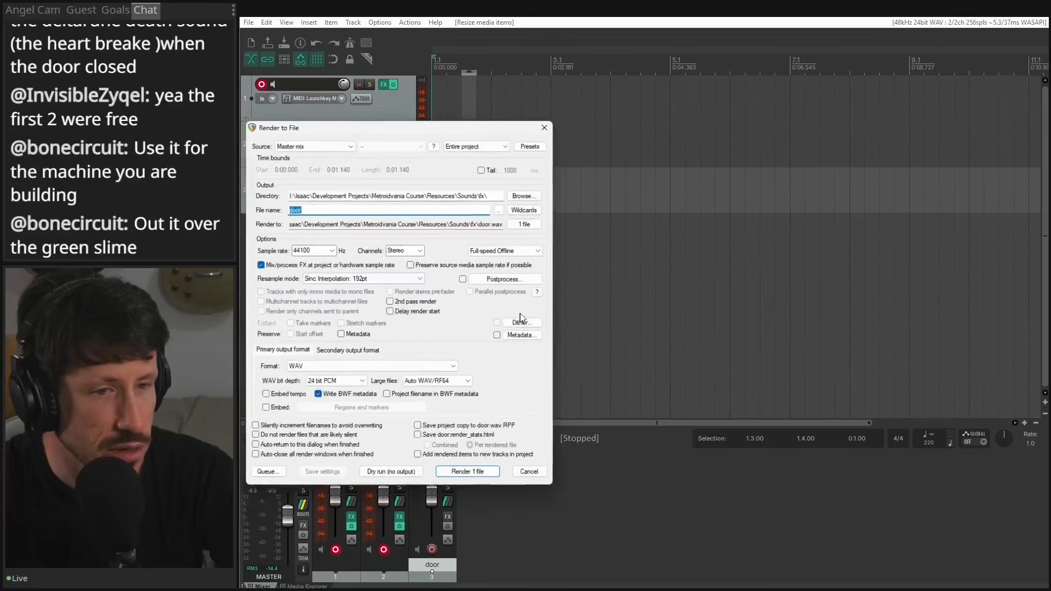
text(_opening)
key(Escape)
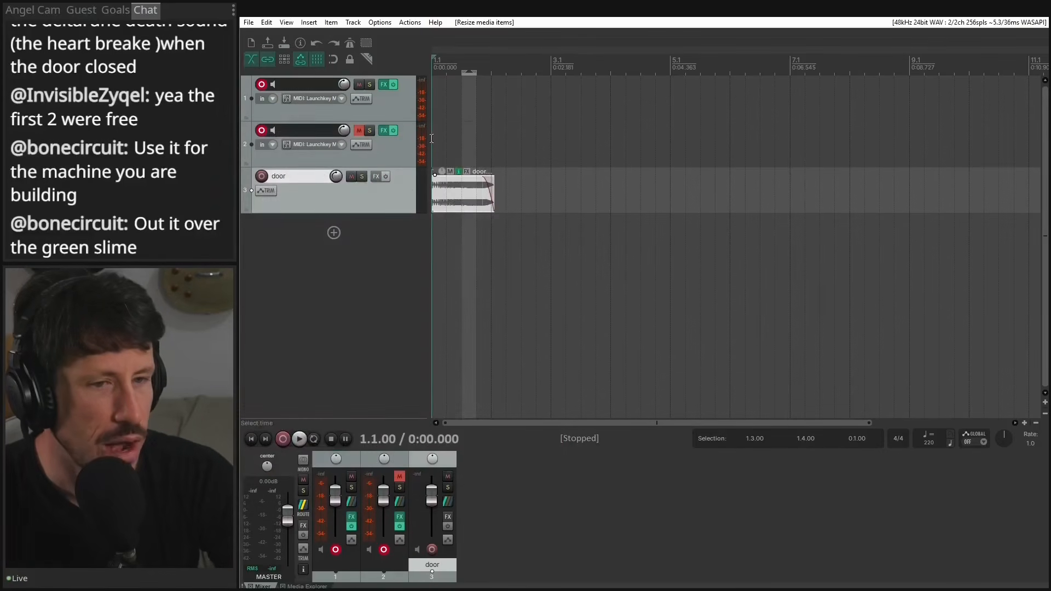
Mute the door track and set the time selection from the project start to 3.1.21.
key(F5)
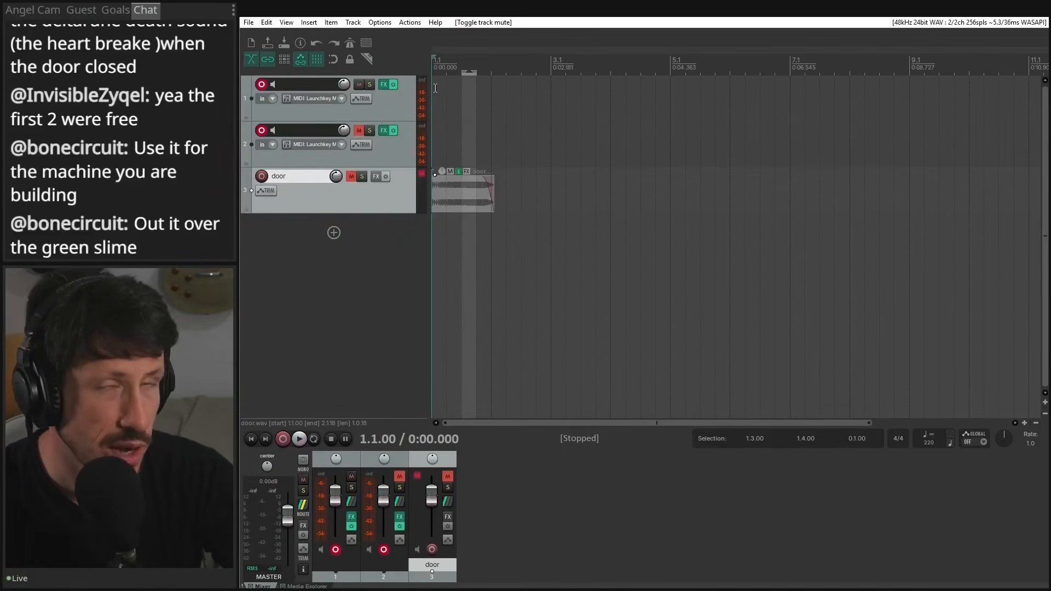
drag(436, 66, 606, 69)
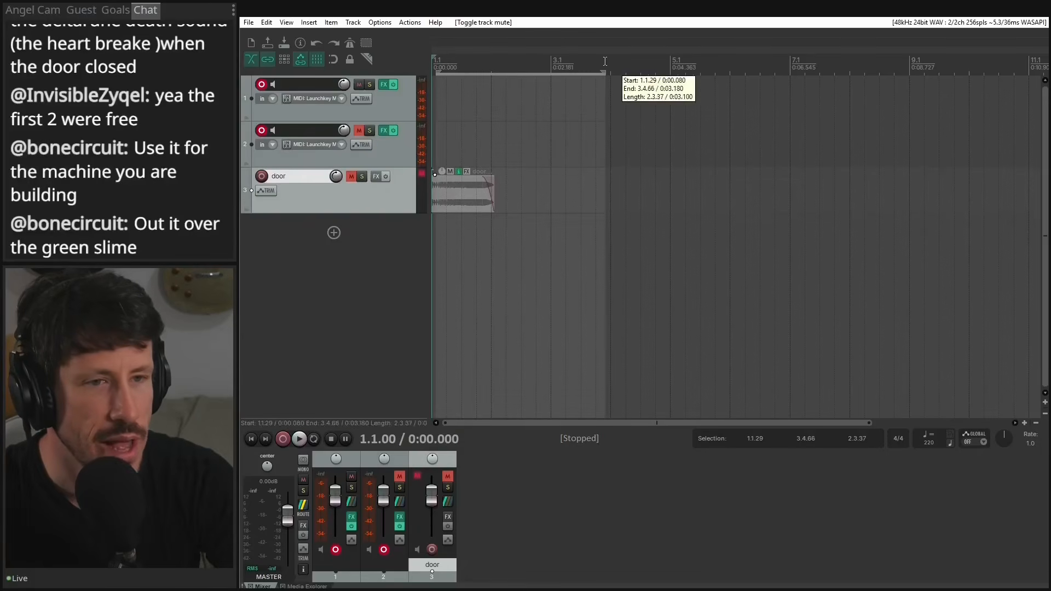
drag(436, 74, 433, 74)
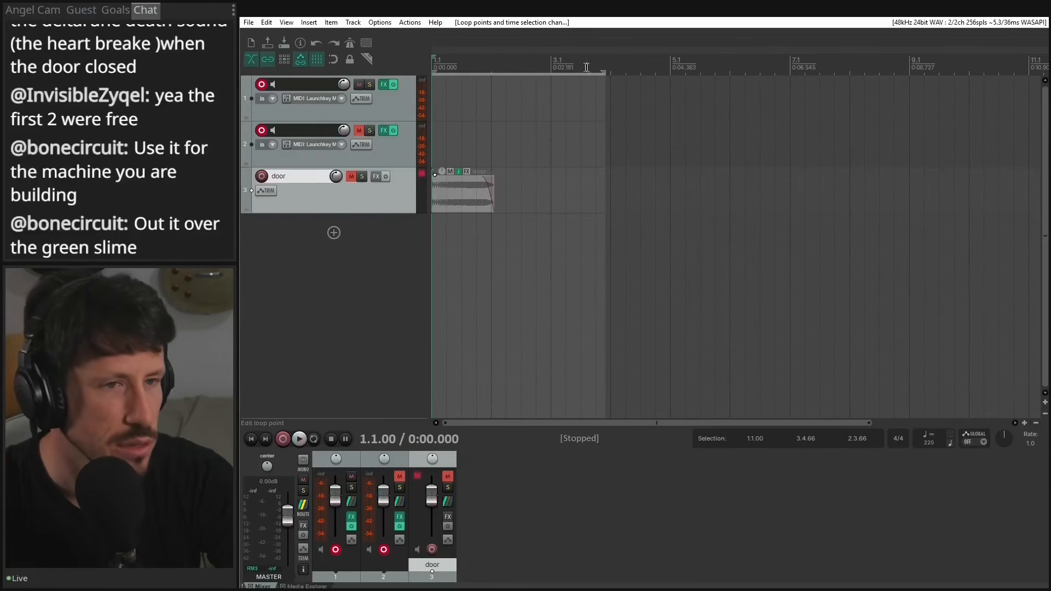
drag(606, 72, 545, 82)
Open the Soraboy instrument on the first track and set its synth type to Noise.
click(382, 85)
click(529, 362)
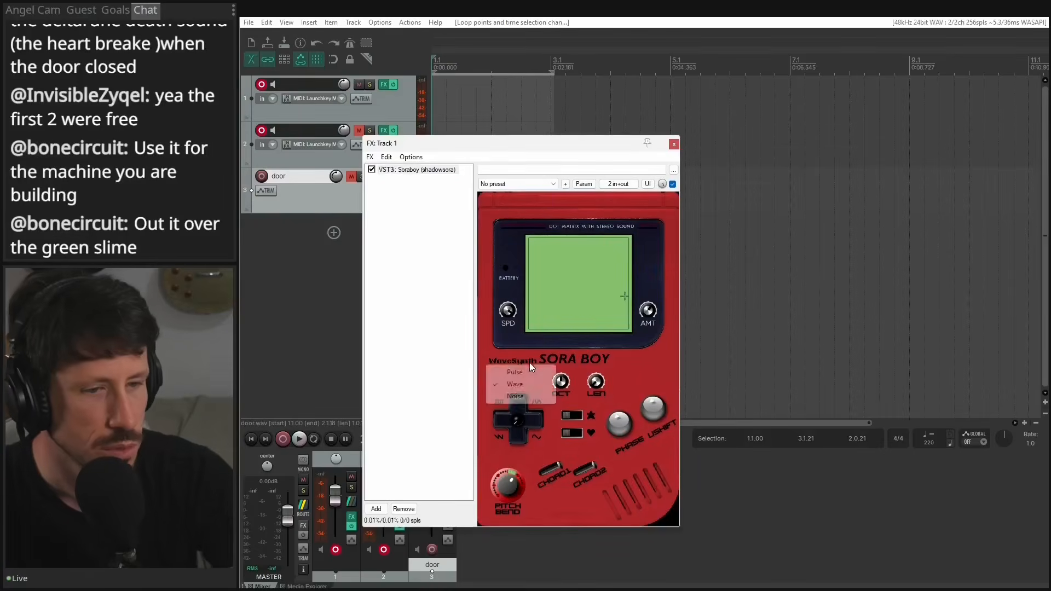
click(508, 396)
click(528, 362)
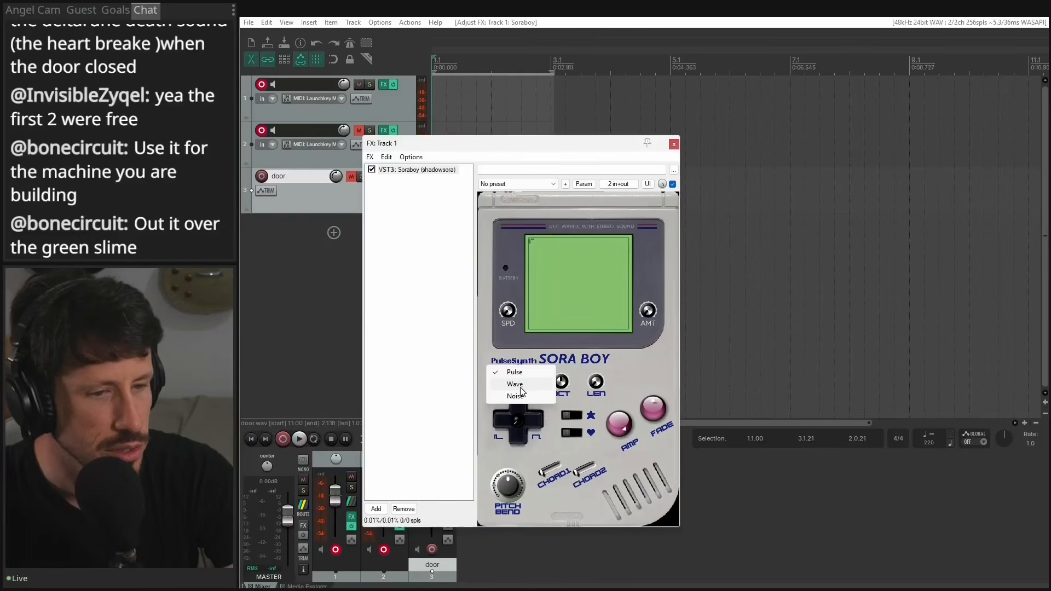
click(510, 396)
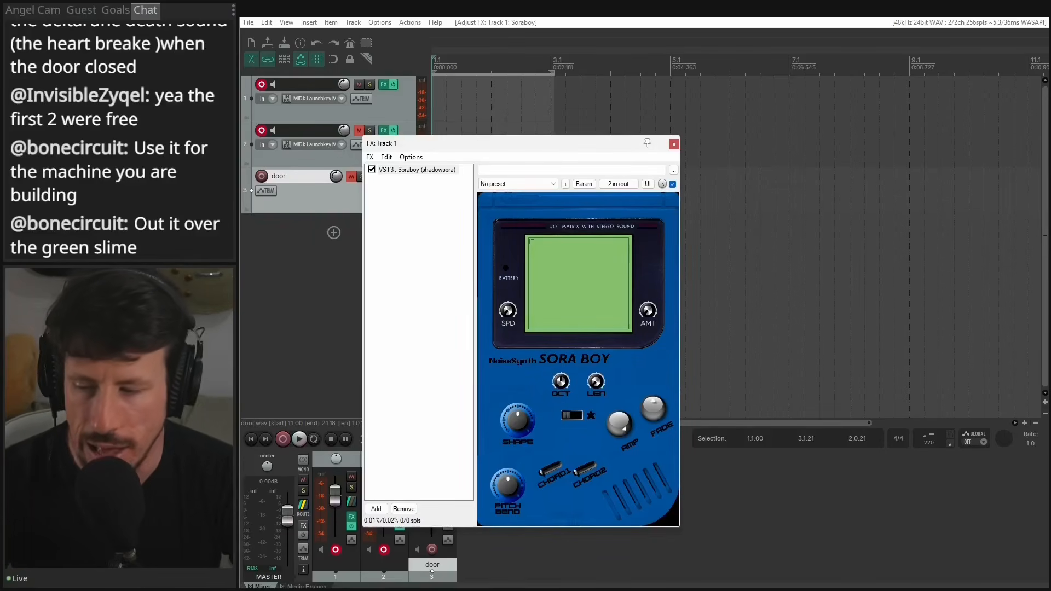
Switch to Godot and preview the noise effects from click.wav and closed.wav through to jump g6 short.wav.
key(alt+Tab)
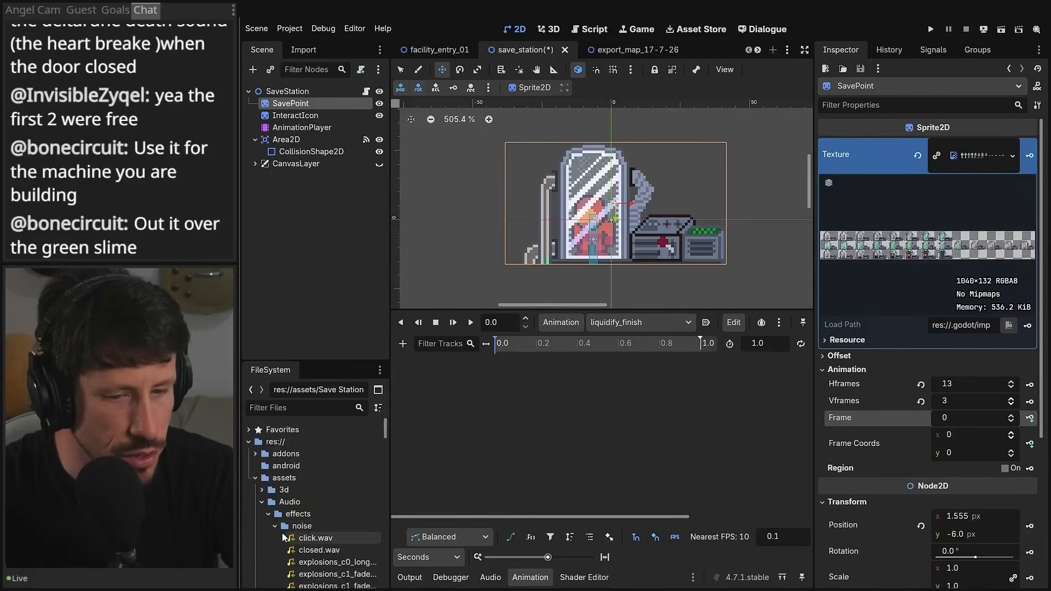
scroll(315, 493, down, 3)
click(315, 478)
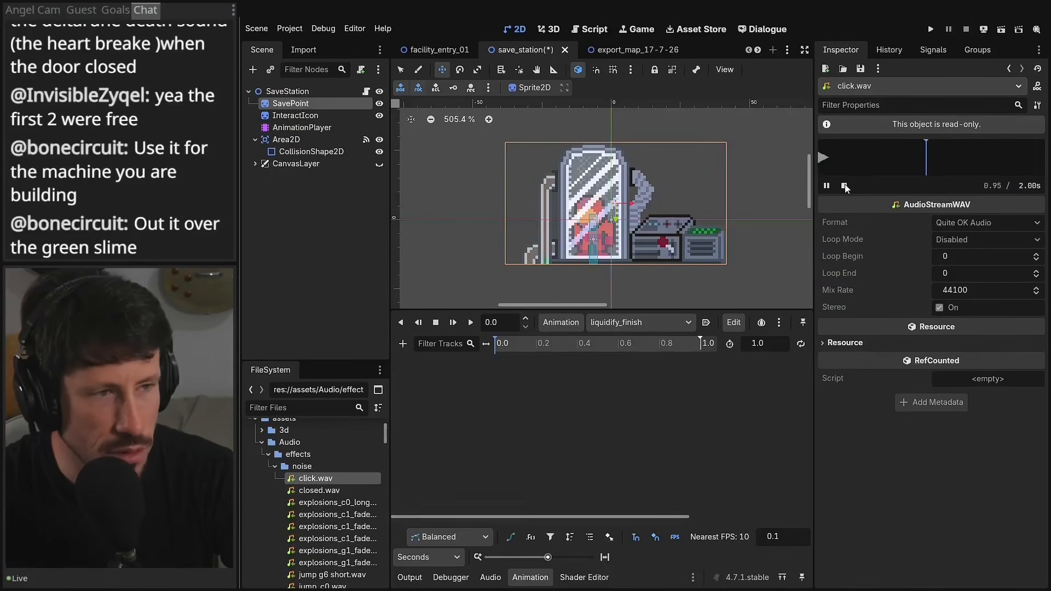
key(Down)
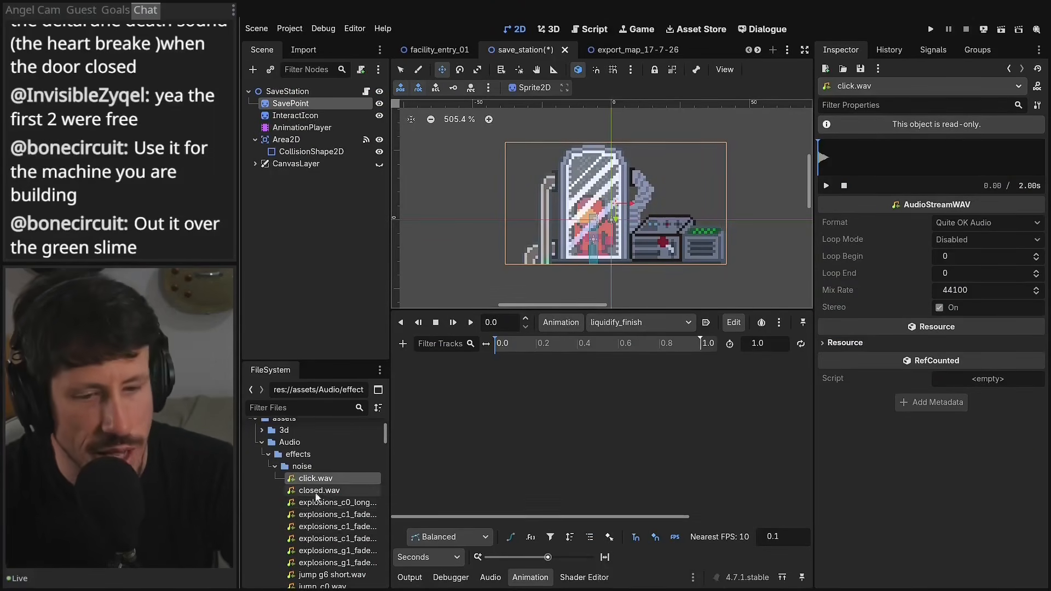
click(826, 186)
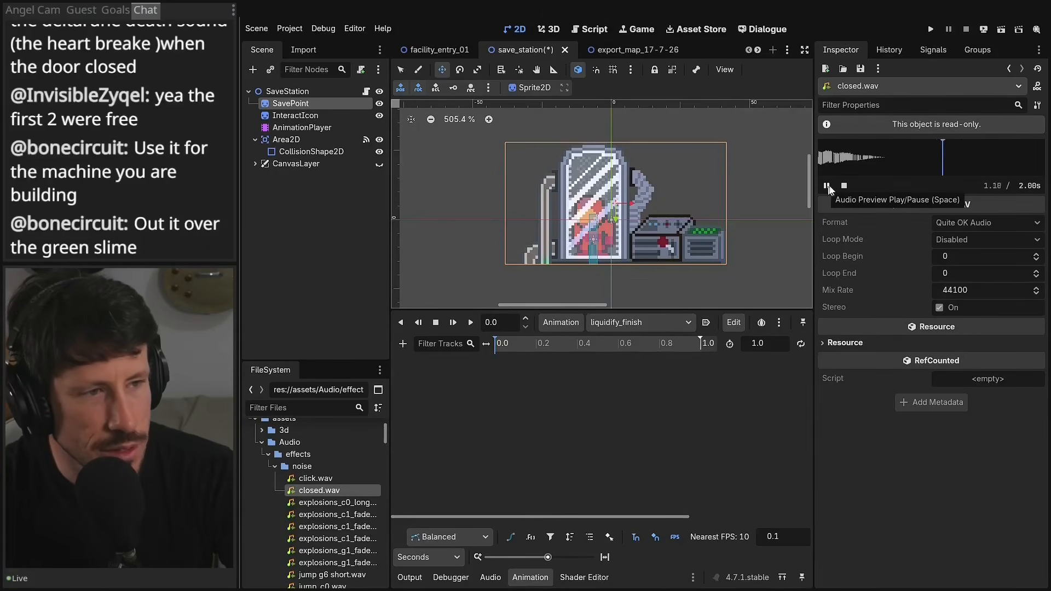
key(Down)
key(Down)
key(Down)
key(Down)
key(Down)
key(Down)
key(Down)
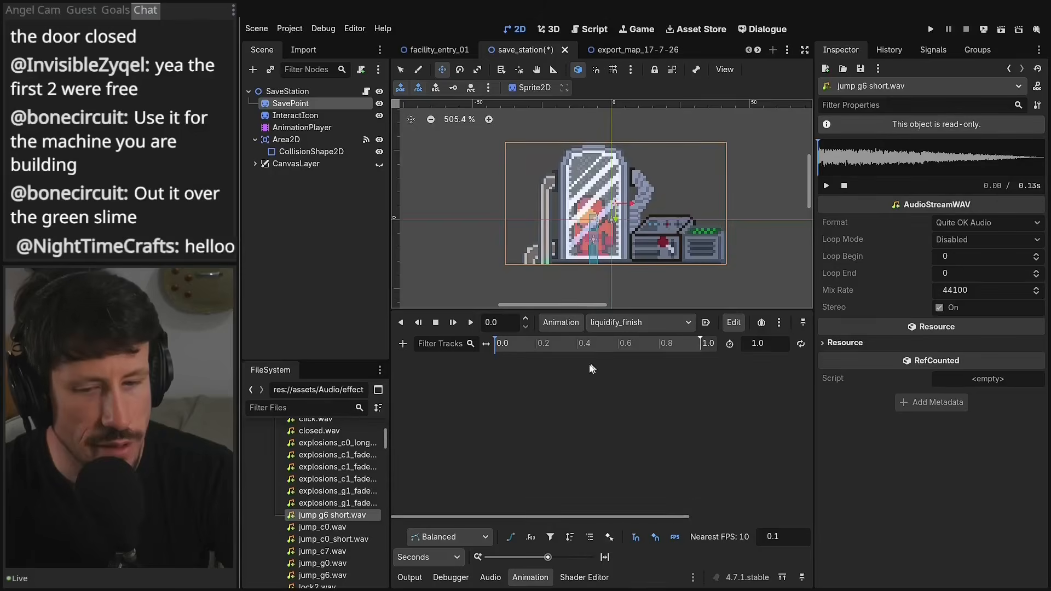
Run the game, interact with the save station and choose Regenerate to watch its capsule animation.
key(F5)
key(Up)
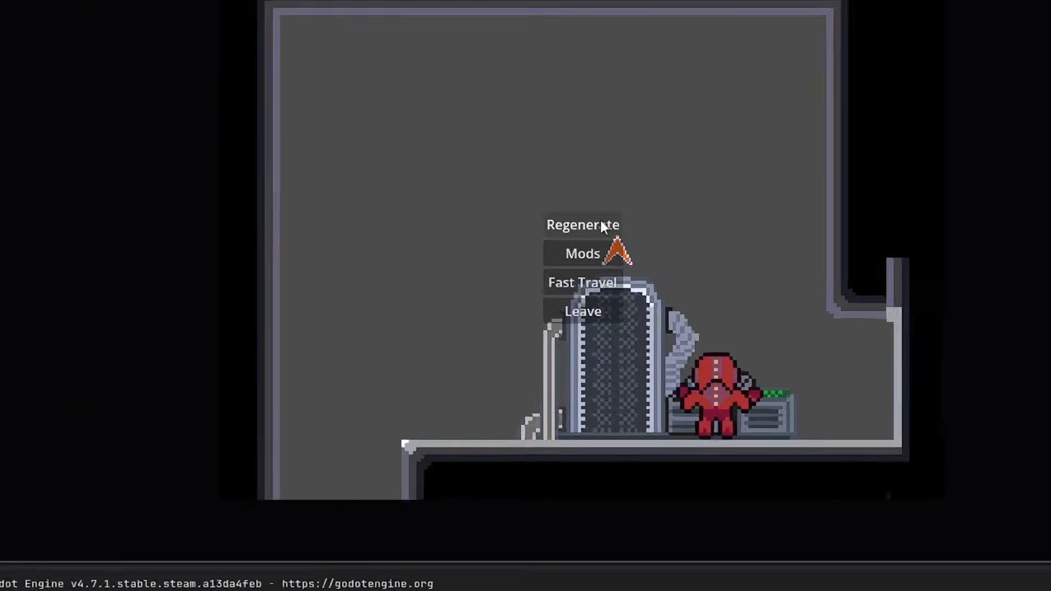
click(656, 246)
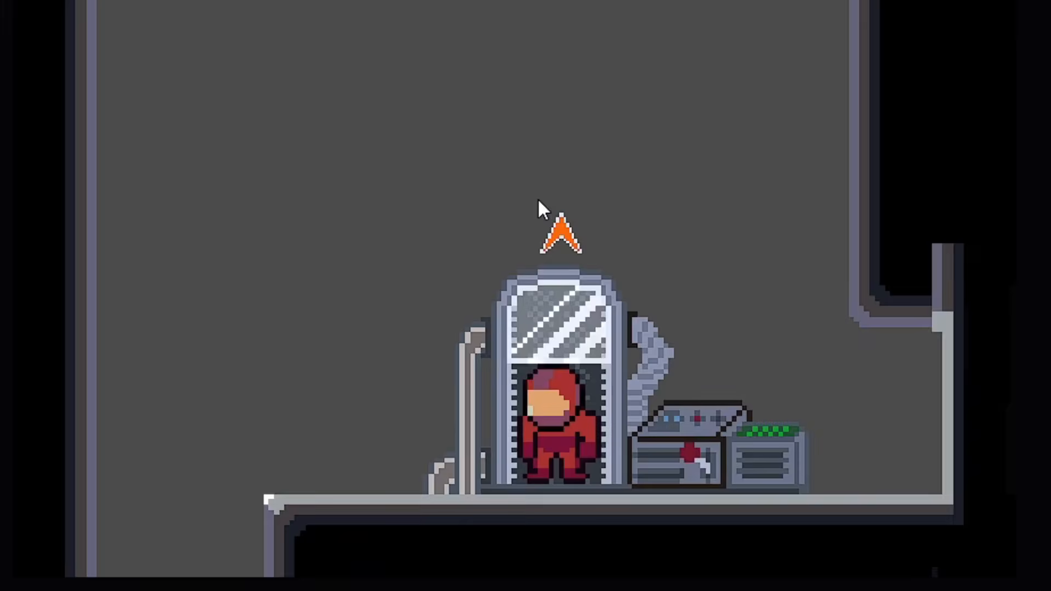